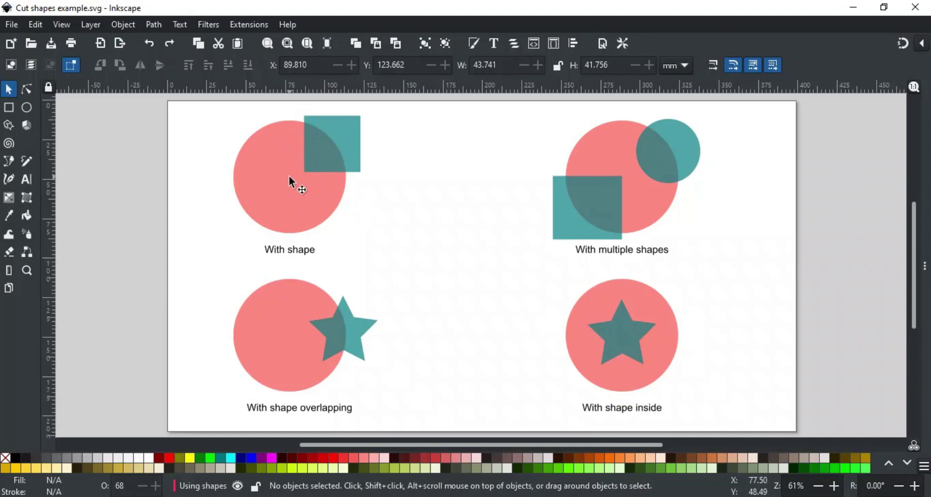
- Divide the top-left pink circle with the teal square
{"action": "left_click", "coordinate": [322, 133]}
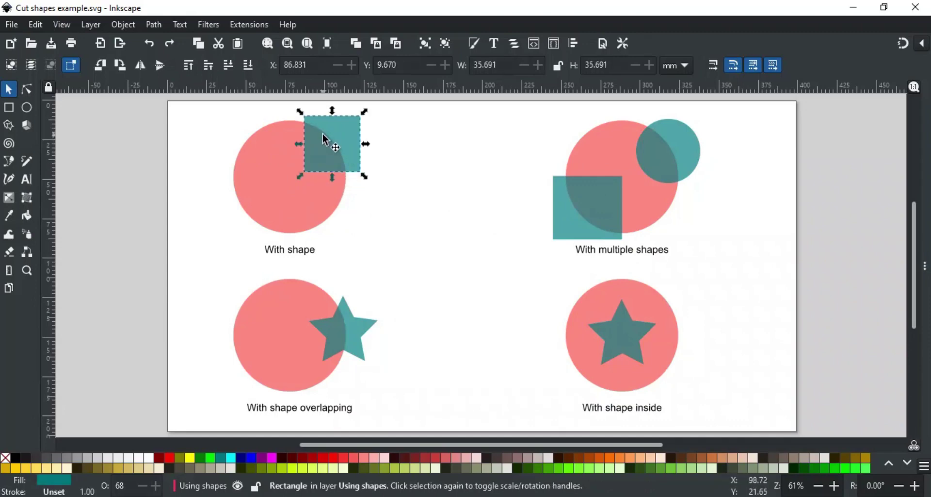
{"action": "left_click", "coordinate": [278, 181], "text": "shift"}
{"action": "key", "text": "ctrl+slash"}
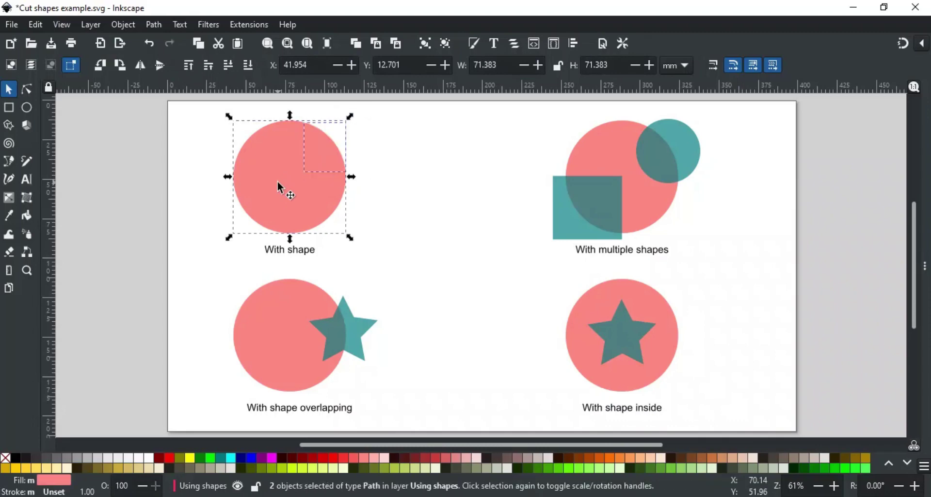
- Move the quarter-circle piece up and to the right, out of the circle
{"action": "left_click", "coordinate": [415, 159]}
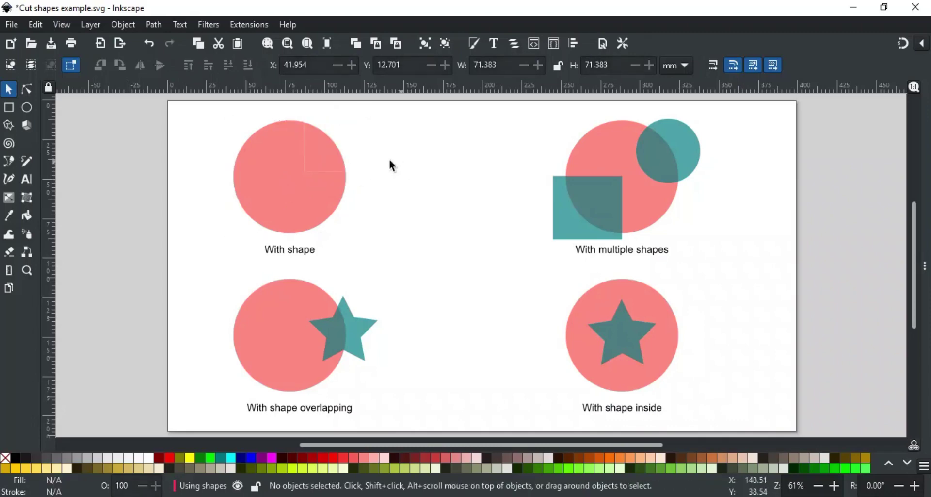
{"action": "left_click", "coordinate": [316, 149]}
{"action": "left_click_drag", "start_coordinate": [316, 149], "coordinate": [386, 129]}
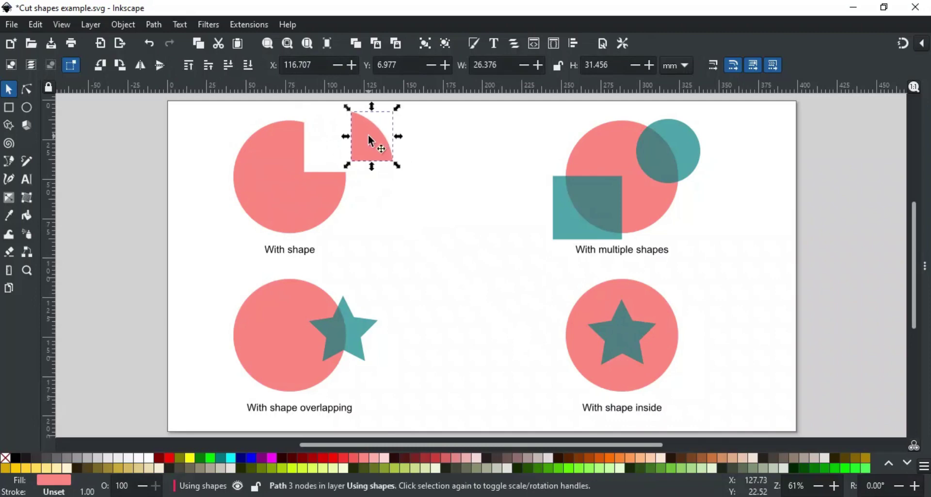
{"action": "left_click", "coordinate": [406, 198]}
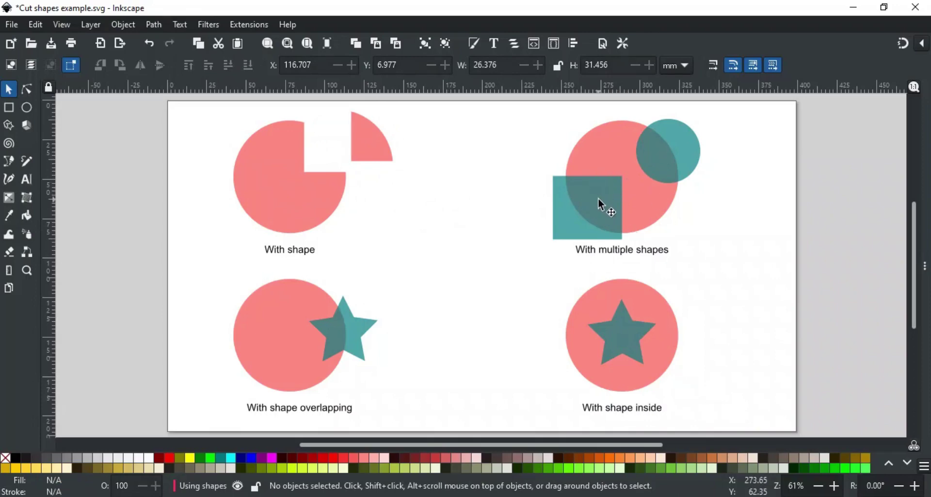
{"action": "left_click", "coordinate": [648, 160]}
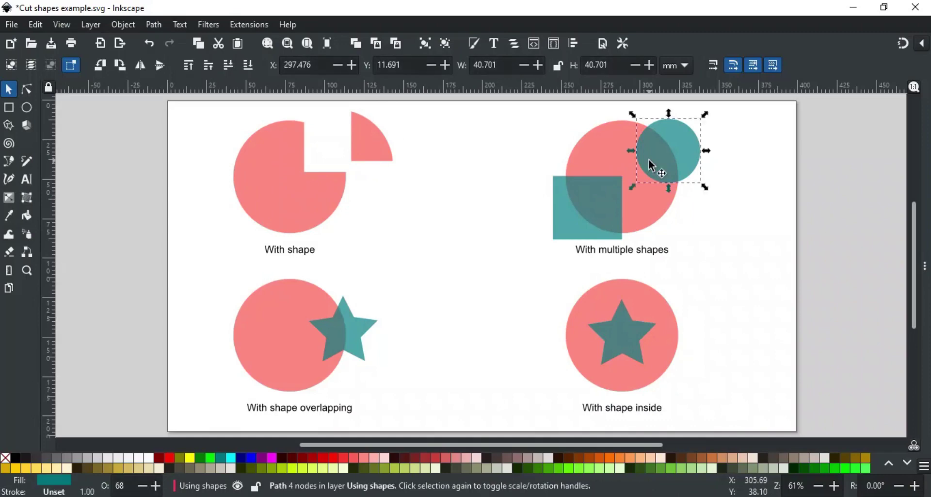
- Union the teal circle and square, then divide the pink circle with the merged shape
{"action": "left_click", "coordinate": [591, 187], "text": "shift"}
{"action": "key", "text": "ctrl+k"}
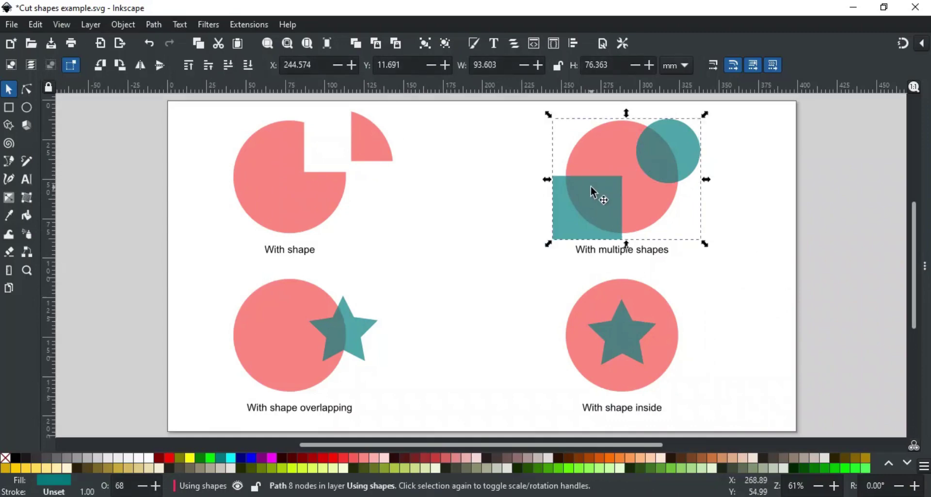
{"action": "left_click", "coordinate": [611, 156], "text": "shift"}
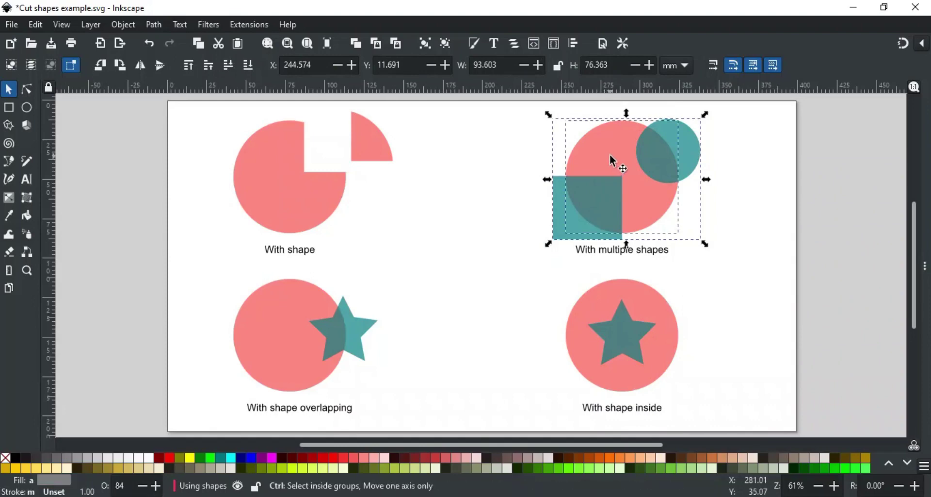
{"action": "key", "text": "ctrl+slash"}
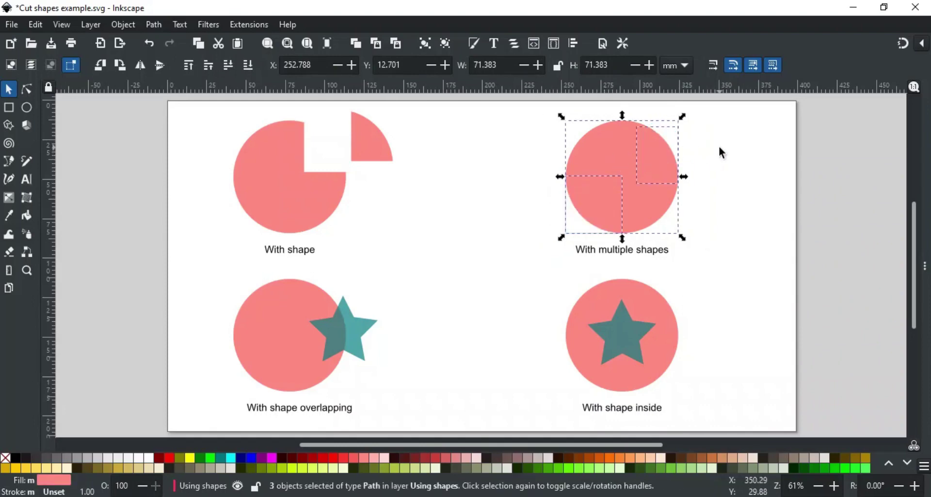
- Pull the lens piece up-right and the quarter piece down-left out of the circle
{"action": "left_click", "coordinate": [691, 149]}
{"action": "left_click_drag", "start_coordinate": [661, 158], "coordinate": [701, 147]}
{"action": "left_click", "coordinate": [601, 198]}
{"action": "left_click_drag", "start_coordinate": [601, 199], "coordinate": [551, 218]}
{"action": "left_click", "coordinate": [509, 297]}
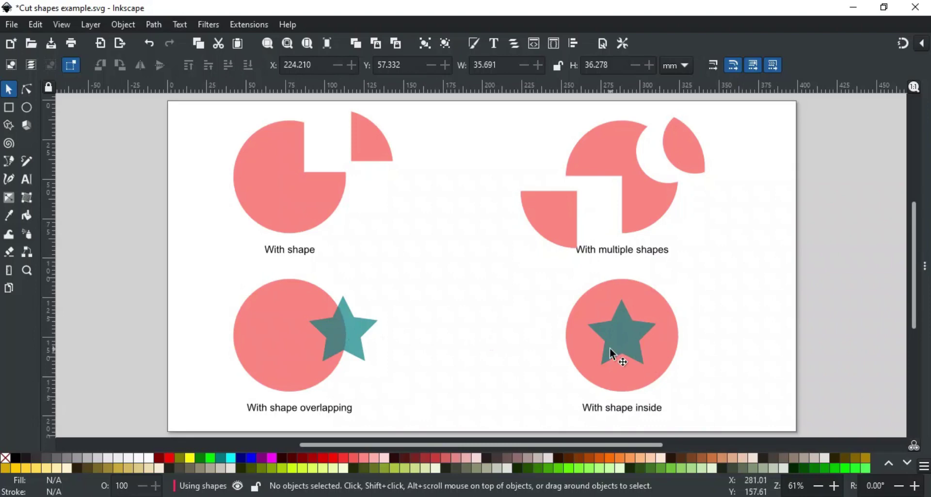
- Divide the bottom-left circle with the teal star and move the star fragment up-right
{"action": "left_click", "coordinate": [357, 330]}
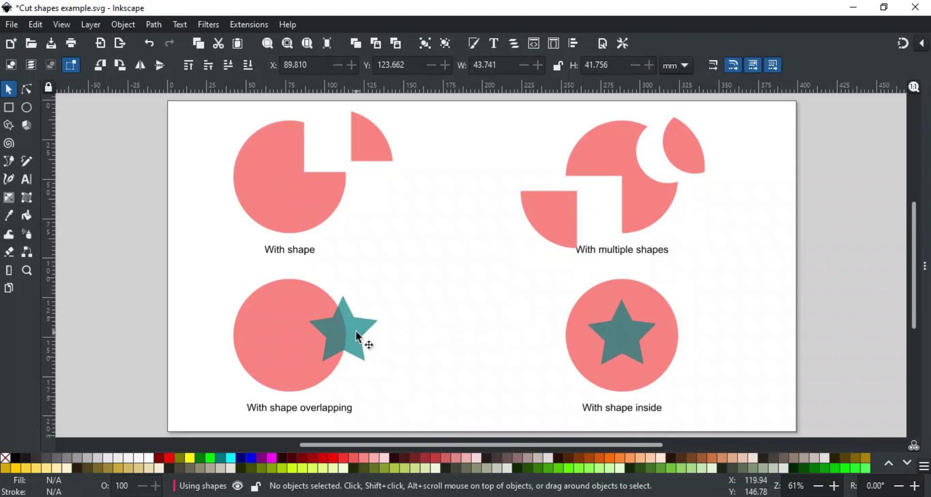
{"action": "left_click", "coordinate": [283, 342], "text": "shift"}
{"action": "key", "text": "ctrl+slash"}
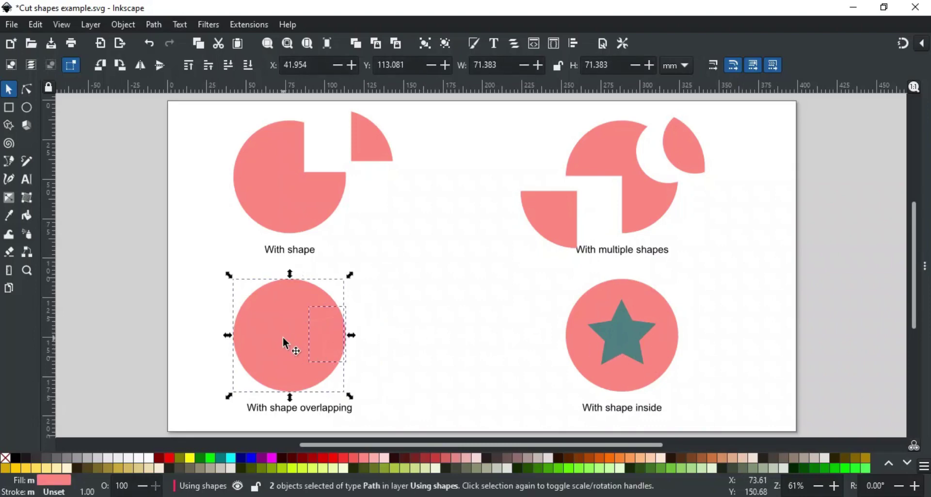
{"action": "left_click", "coordinate": [384, 326]}
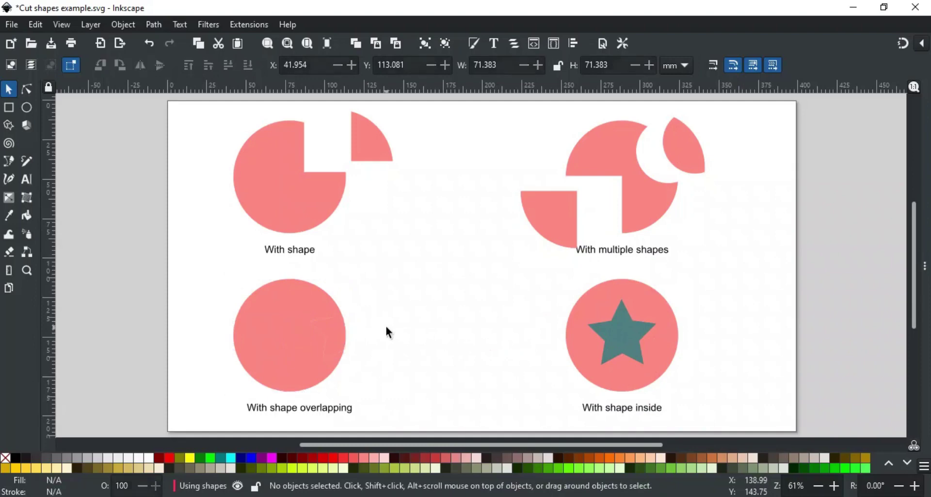
{"action": "left_click", "coordinate": [336, 330]}
{"action": "left_click_drag", "start_coordinate": [336, 329], "coordinate": [379, 323]}
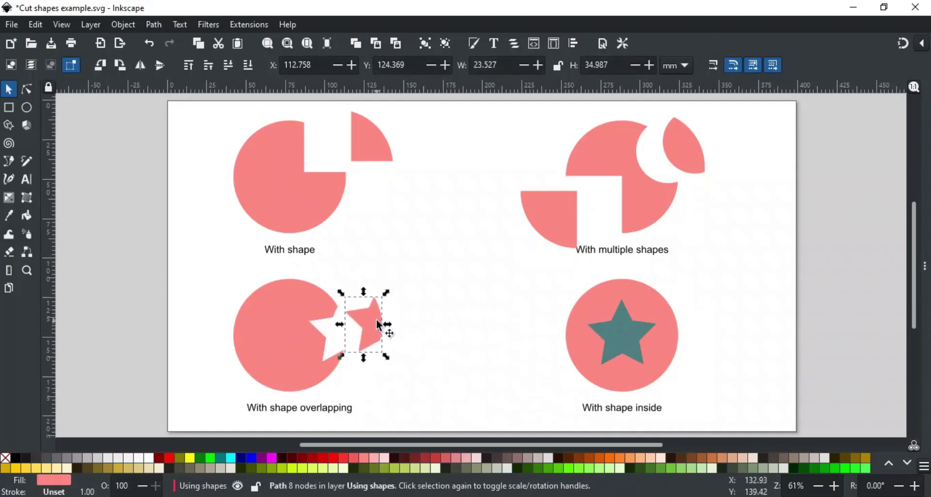
{"action": "left_click", "coordinate": [375, 370]}
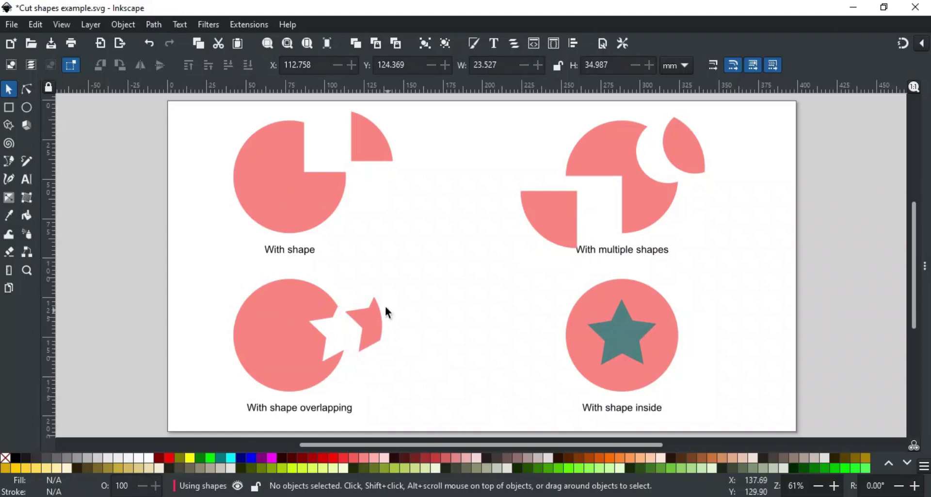
- Undo the move and the division to restore the star and circle
{"action": "key", "text": "ctrl"}
{"action": "key", "text": "ctrl+z"}
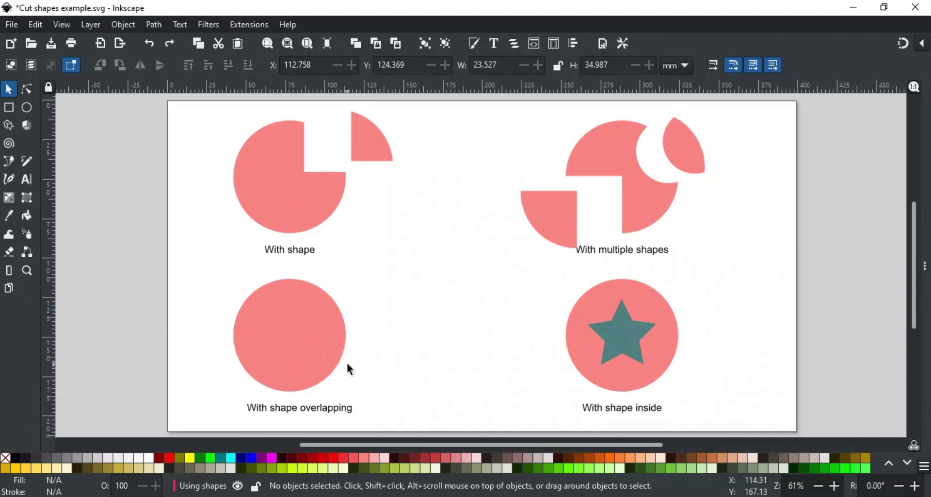
{"action": "key", "text": "ctrl+z"}
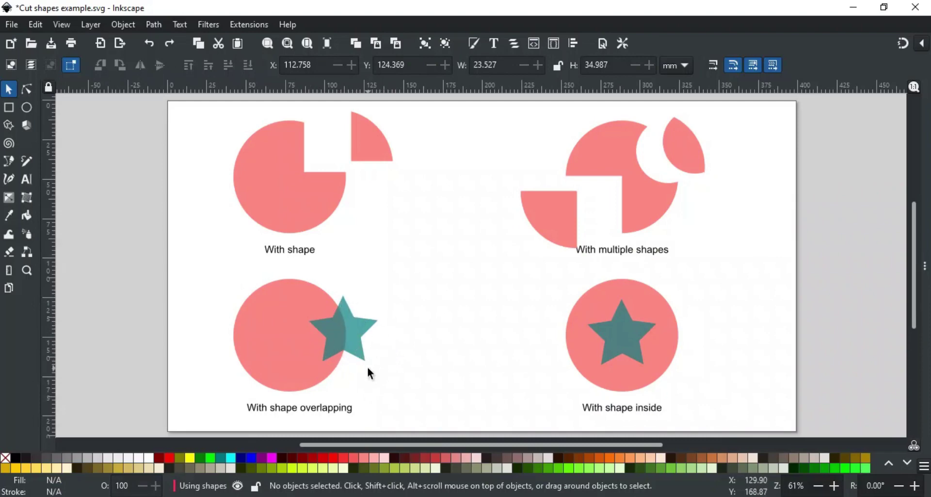
- Redo the star division and move the star-shaped piece up-right out of the circle
{"action": "left_click", "coordinate": [355, 330]}
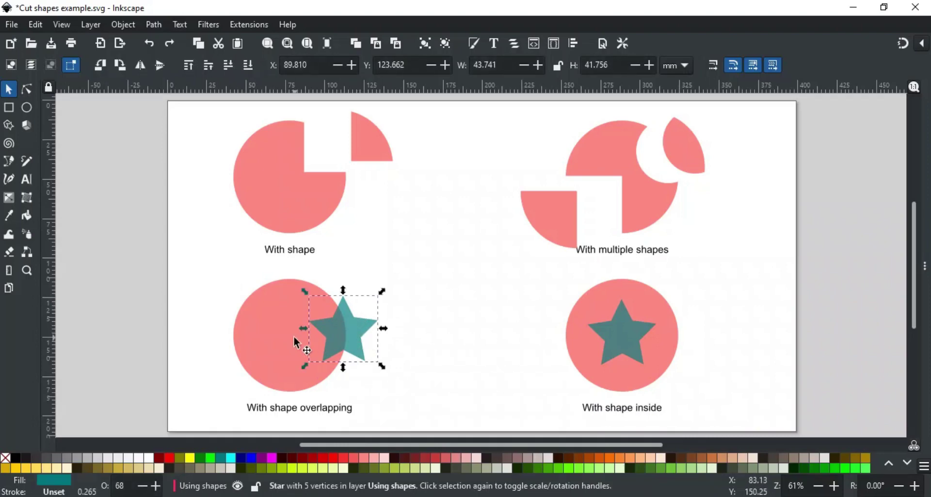
{"action": "left_click", "coordinate": [293, 336], "text": "shift"}
{"action": "key", "text": "ctrl+slash"}
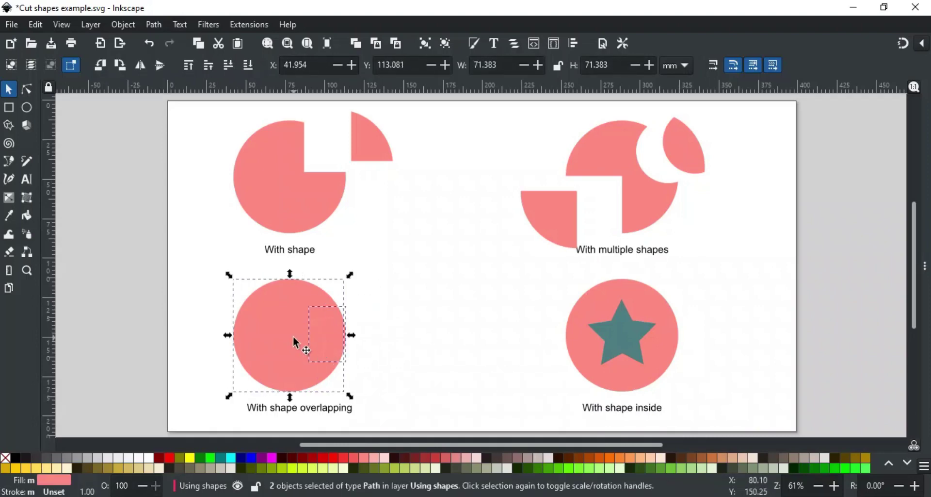
{"action": "left_click", "coordinate": [389, 324]}
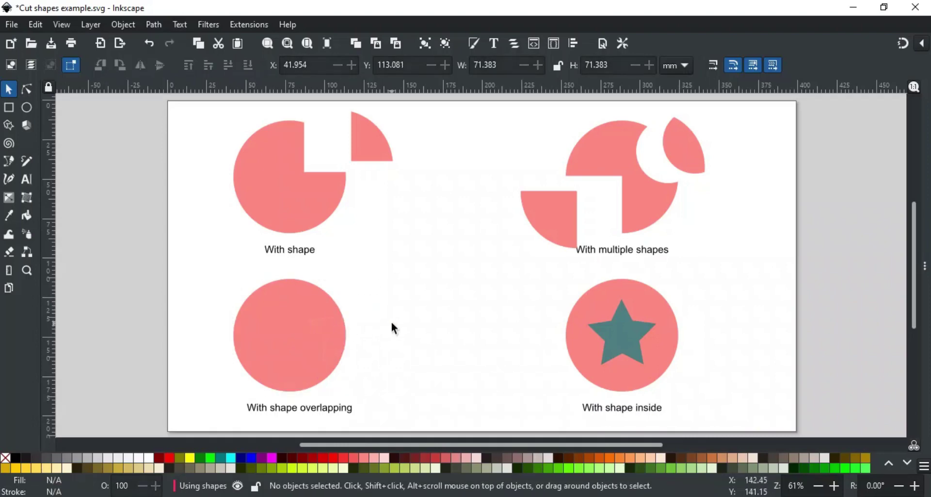
{"action": "left_click", "coordinate": [339, 325]}
{"action": "left_click_drag", "start_coordinate": [339, 325], "coordinate": [376, 315]}
{"action": "left_click", "coordinate": [423, 342]}
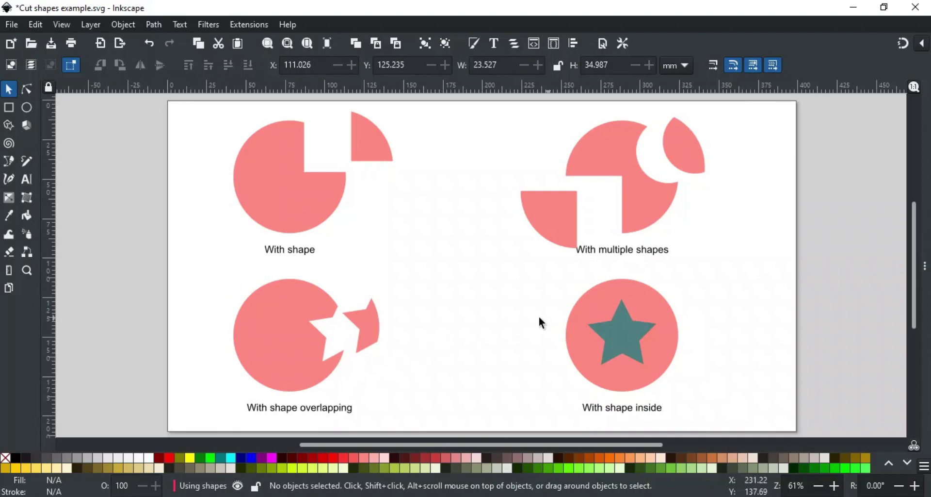
- Divide the bottom-right circle along the outline of the star inside it
{"action": "left_click", "coordinate": [635, 334]}
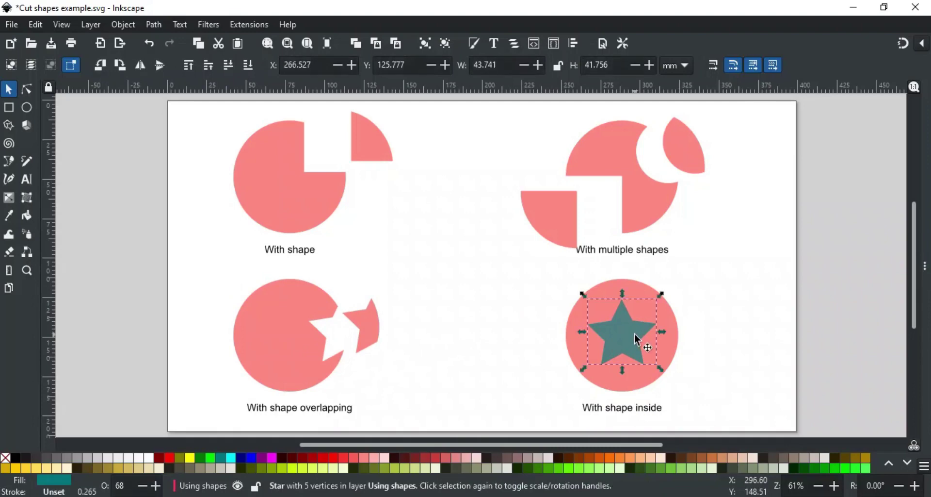
{"action": "left_click", "coordinate": [672, 345], "text": "shift"}
{"action": "key", "text": "ctrl+slash"}
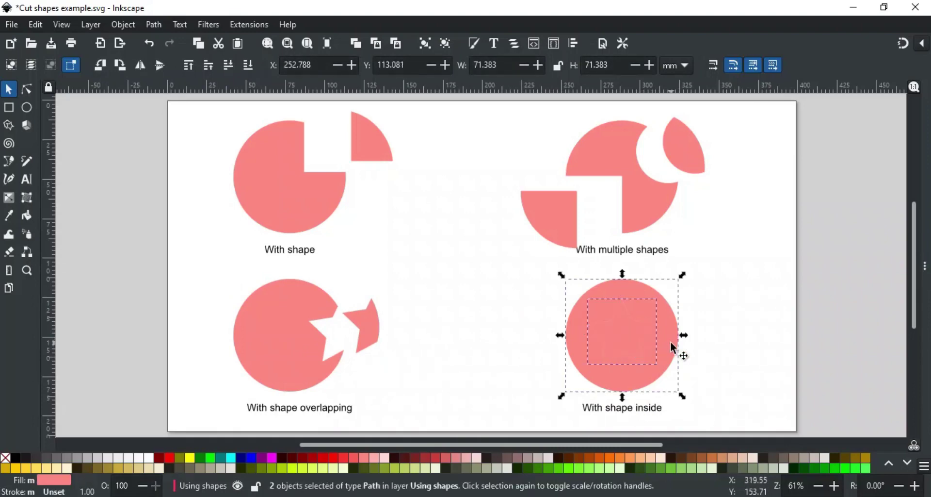
- Move the inner star piece left, out of the circle, leaving a star-shaped hole
{"action": "left_click", "coordinate": [615, 329]}
{"action": "left_click", "coordinate": [708, 322]}
{"action": "left_click", "coordinate": [628, 324]}
{"action": "left_click_drag", "start_coordinate": [627, 324], "coordinate": [527, 332]}
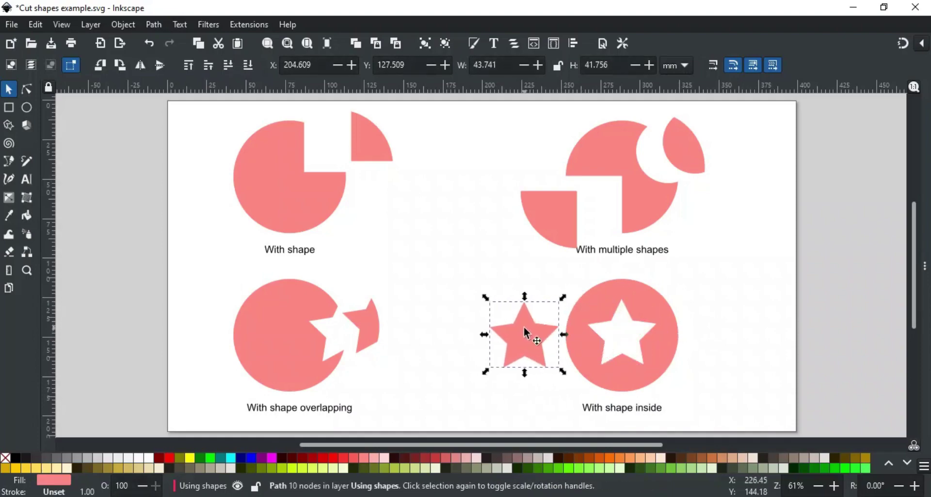
{"action": "left_click", "coordinate": [523, 382]}
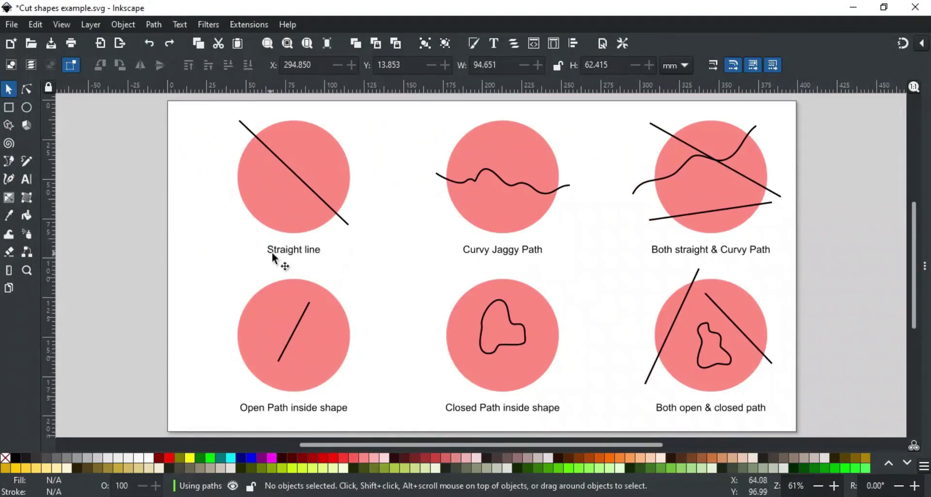
- Divide the Straight line circle along its diagonal and move the upper piece up-right
{"action": "left_click_drag", "start_coordinate": [218, 117], "coordinate": [260, 144]}
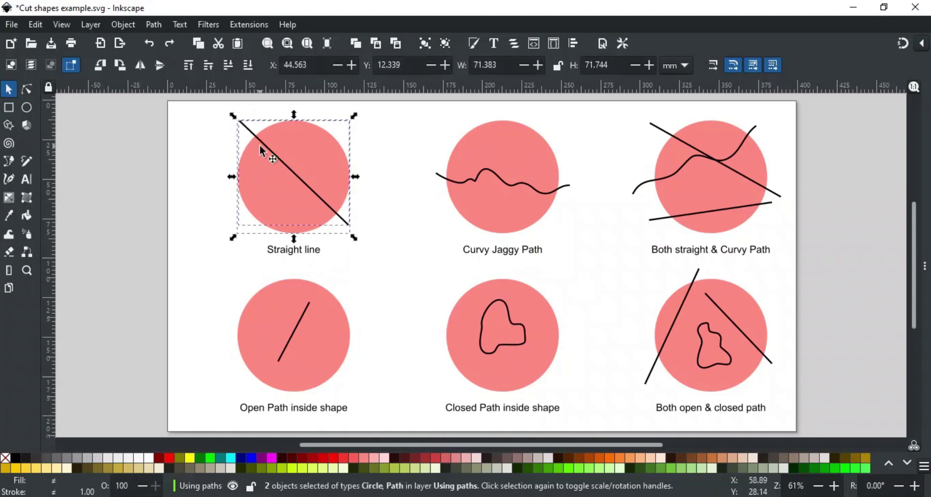
{"action": "key", "text": "ctrl+slash"}
{"action": "key", "text": "Escape"}
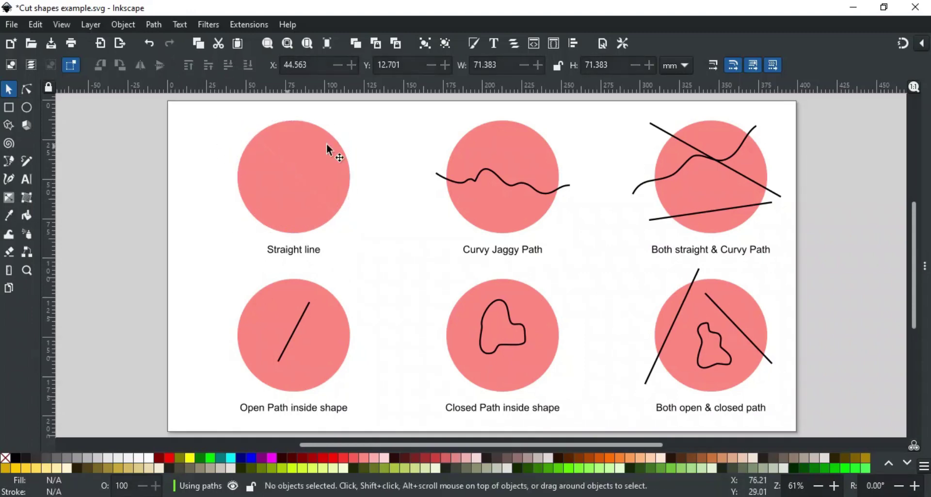
{"action": "left_click", "coordinate": [324, 144]}
{"action": "left_click_drag", "start_coordinate": [308, 163], "coordinate": [321, 153]}
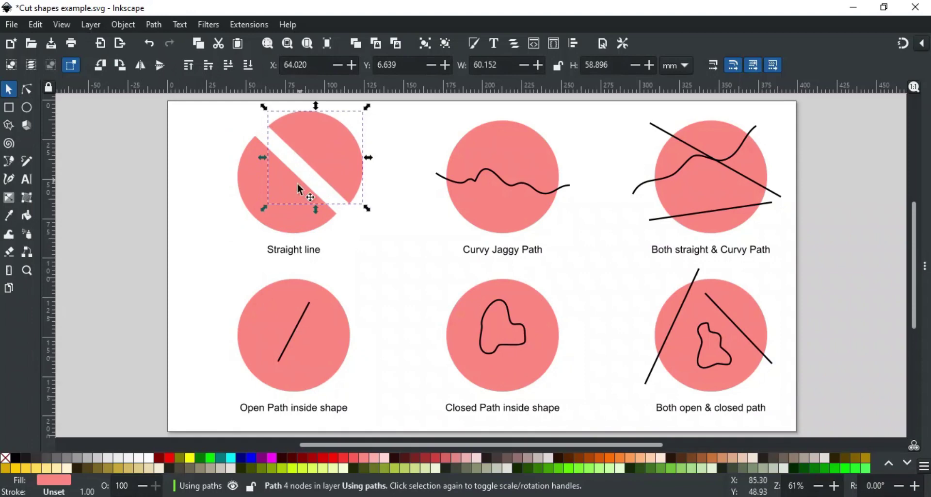
{"action": "left_click", "coordinate": [391, 184]}
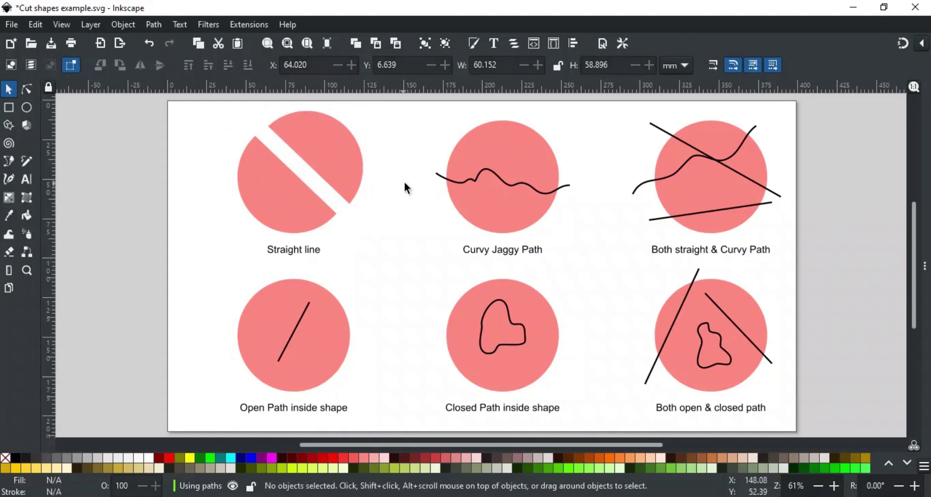
- Divide the Curvy Jaggy Path circle along its curve and move the upper piece upward
{"action": "left_click_drag", "start_coordinate": [586, 154], "coordinate": [548, 199]}
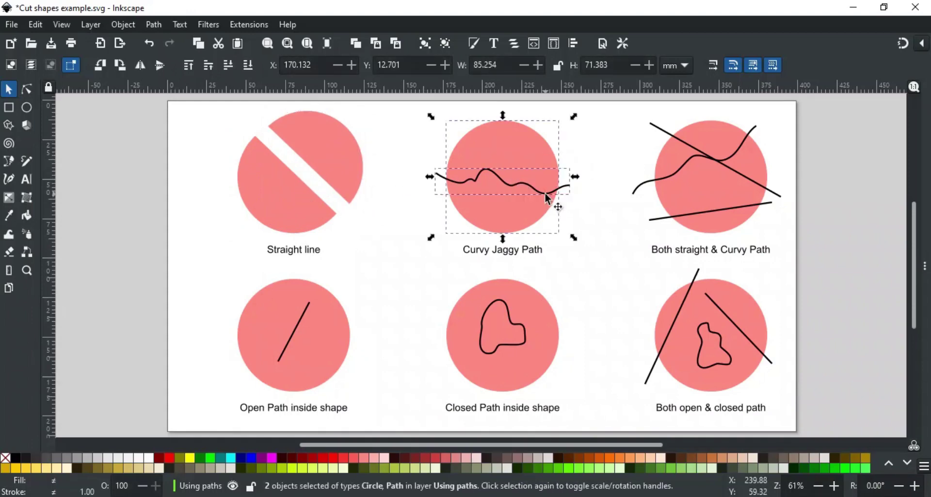
{"action": "key", "text": "ctrl+slash"}
{"action": "left_click", "coordinate": [575, 176]}
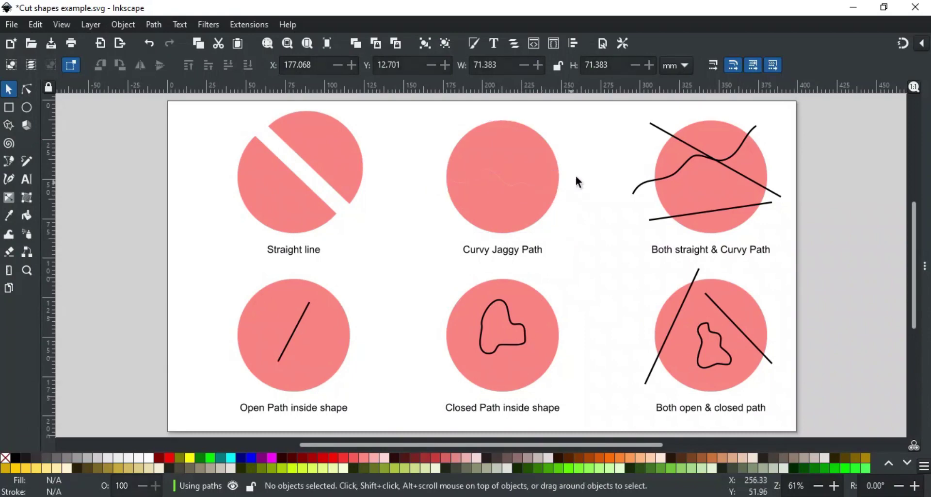
{"action": "left_click_drag", "start_coordinate": [527, 153], "coordinate": [528, 135]}
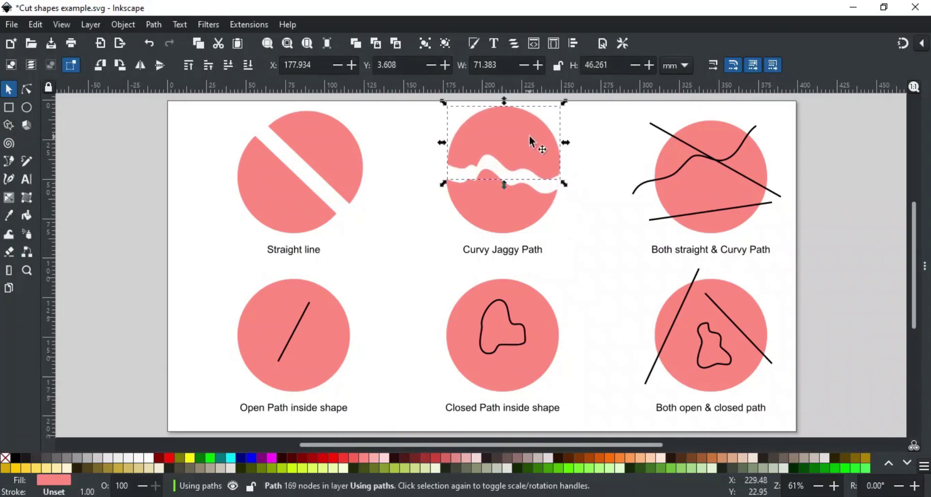
{"action": "left_click", "coordinate": [596, 160]}
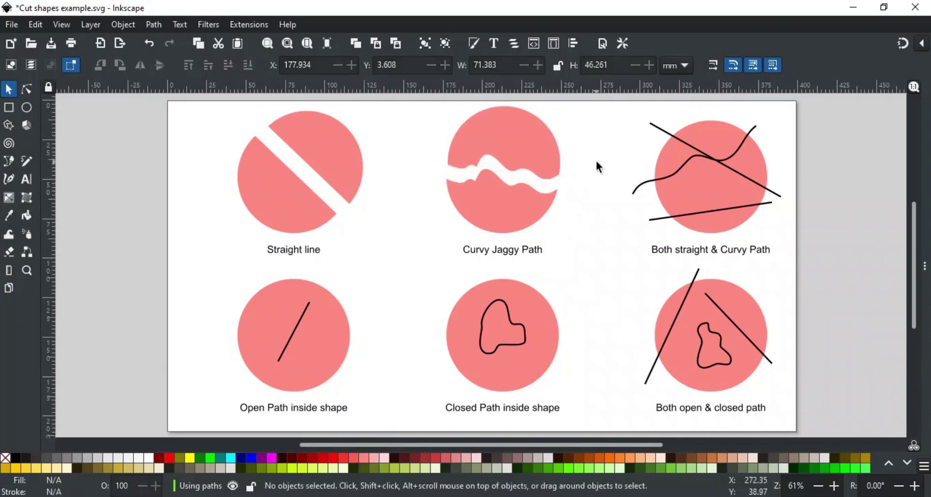
{"action": "left_click", "coordinate": [660, 128]}
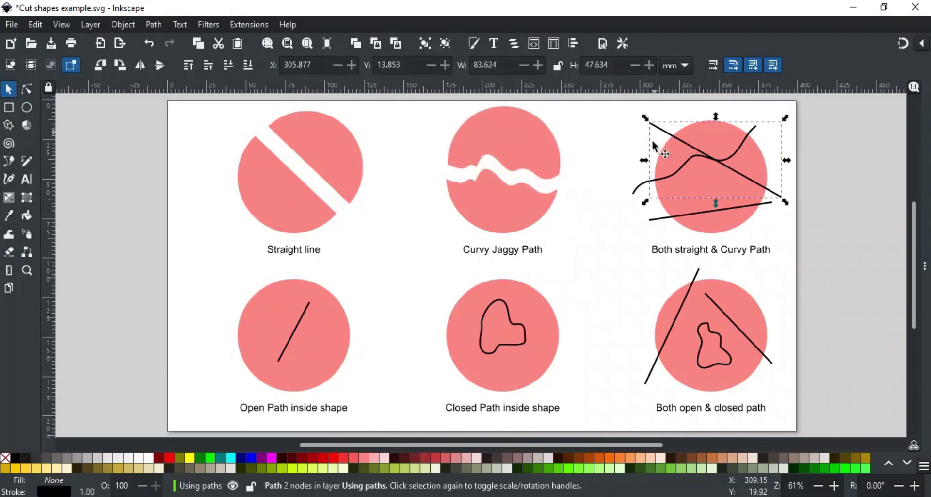
- Combine the three lines into one path and divide the circle with it
{"action": "left_click", "coordinate": [630, 188], "text": "shift"}
{"action": "left_click", "coordinate": [655, 217], "text": "shift"}
{"action": "key", "text": "ctrl+k"}
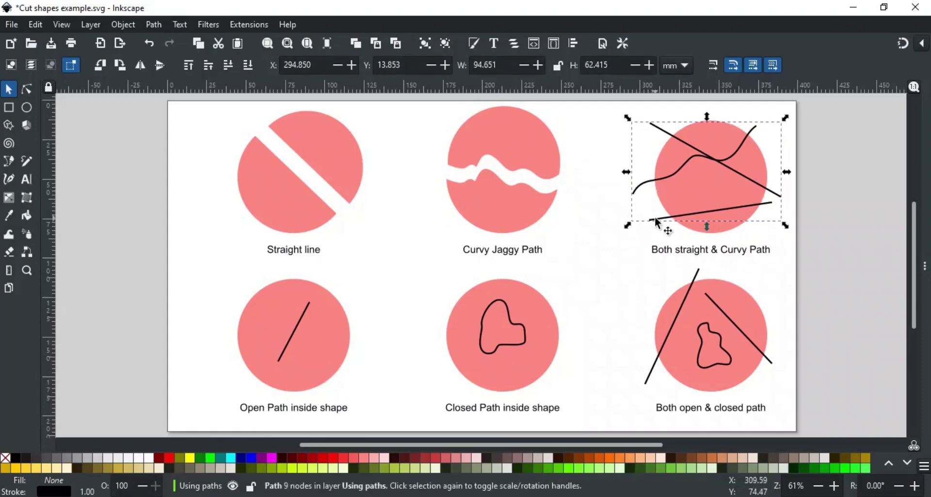
{"action": "left_click", "coordinate": [683, 193], "text": "shift"}
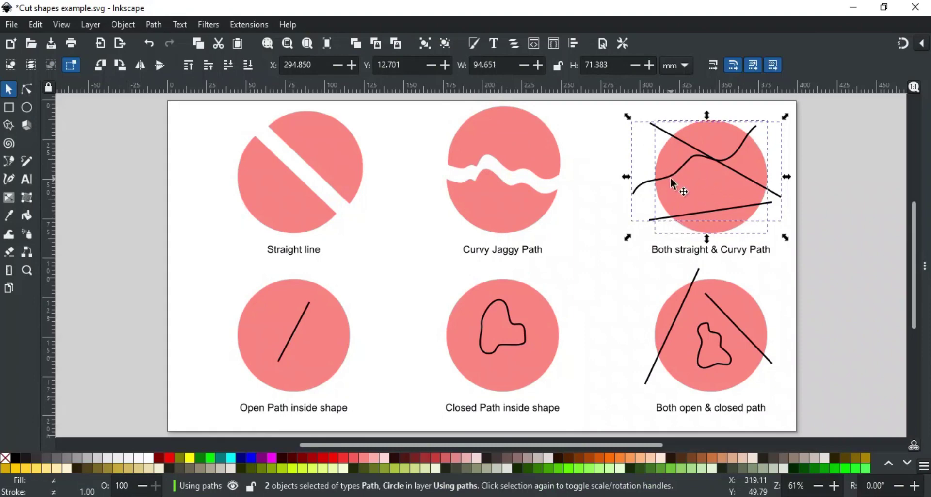
{"action": "key", "text": "ctrl+slash"}
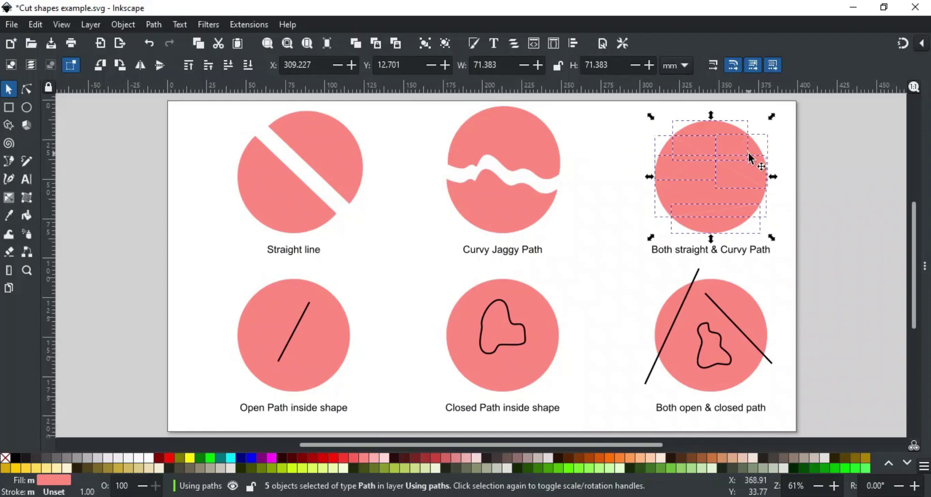
- Spread the five pieces apart: right, top, left, bottom sliver and middle
{"action": "key", "text": "Escape"}
{"action": "left_click_drag", "start_coordinate": [749, 153], "coordinate": [772, 152]}
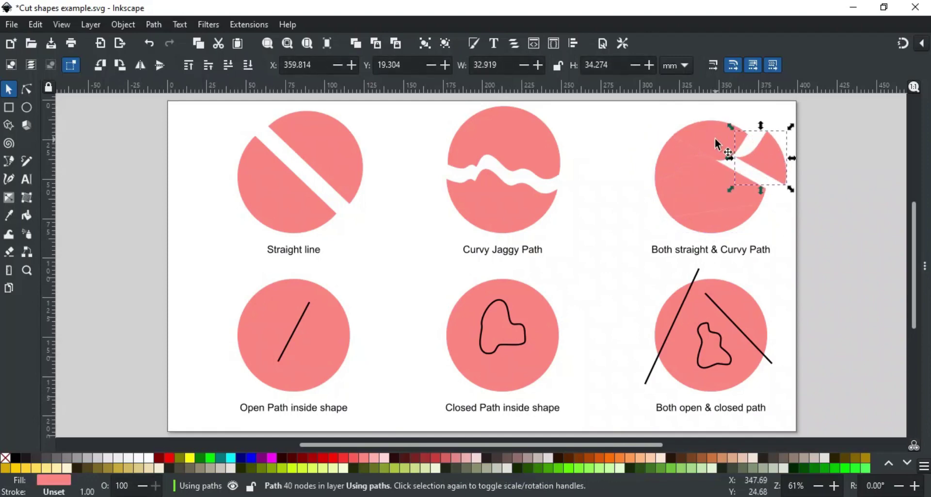
{"action": "left_click_drag", "start_coordinate": [715, 138], "coordinate": [715, 121]}
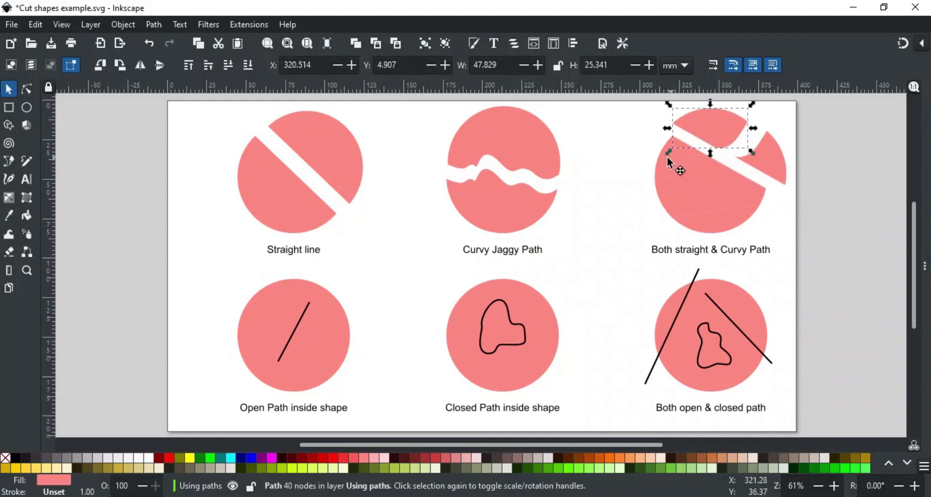
{"action": "left_click_drag", "start_coordinate": [667, 155], "coordinate": [626, 158]}
{"action": "left_click_drag", "start_coordinate": [718, 225], "coordinate": [746, 246]}
{"action": "left_click_drag", "start_coordinate": [726, 171], "coordinate": [727, 190]}
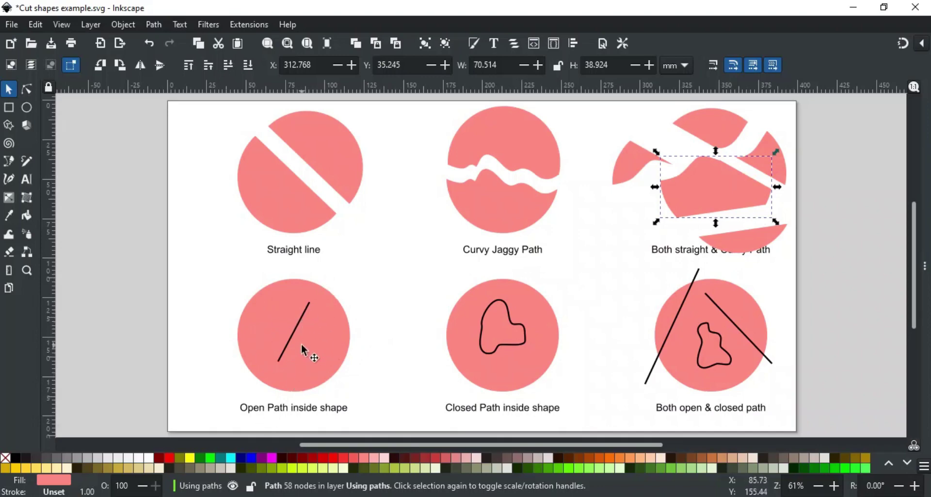
{"action": "left_click", "coordinate": [293, 333]}
{"action": "left_click", "coordinate": [336, 337], "text": "shift"}
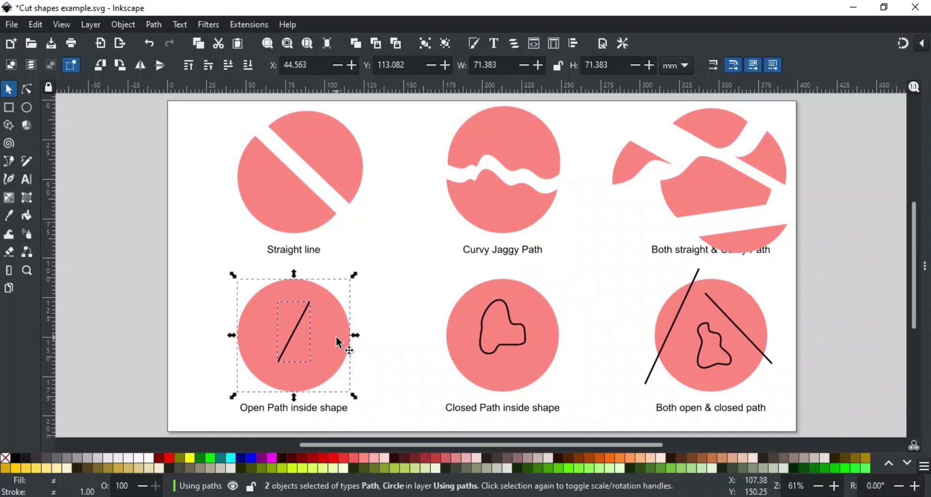
{"action": "key", "text": "ctrl+slash"}
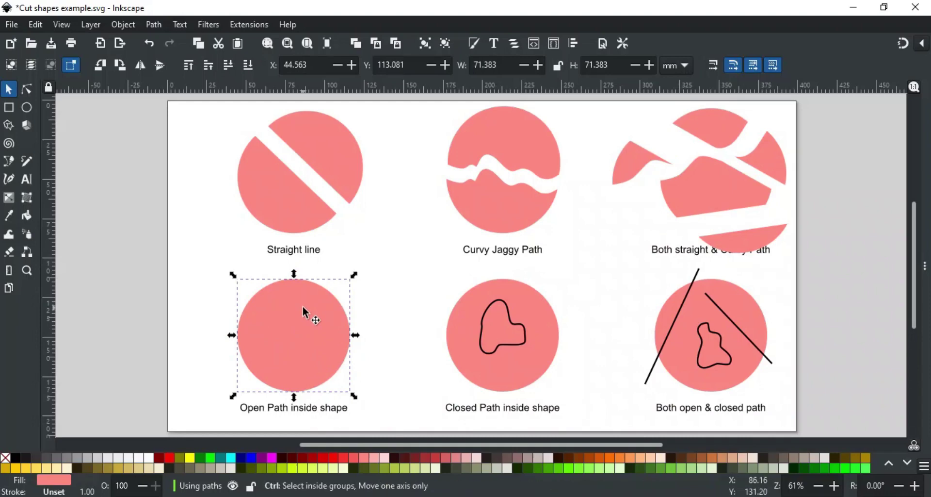
{"action": "key", "text": "ctrl+z"}
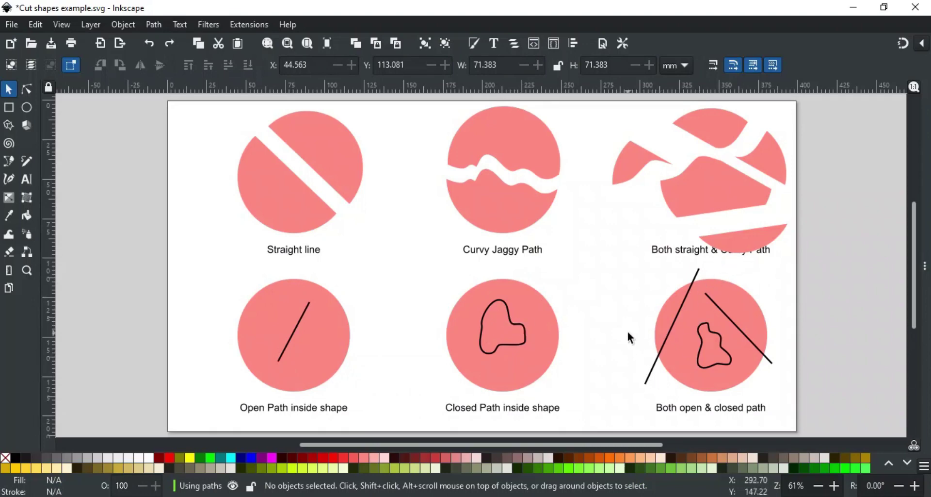
- Divide the circle along its inner closed outline and move the blob piece to the right
{"action": "left_click", "coordinate": [522, 322]}
{"action": "left_click", "coordinate": [536, 301], "text": "shift"}
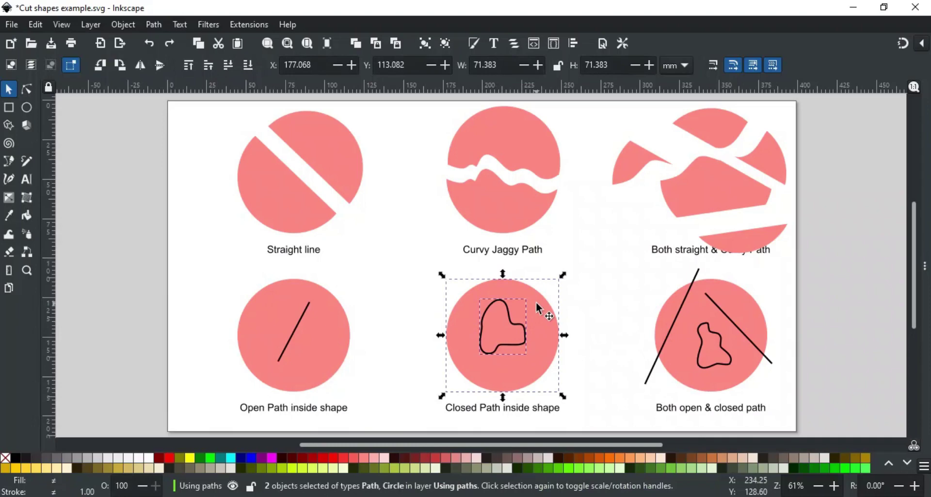
{"action": "key", "text": "ctrl+slash"}
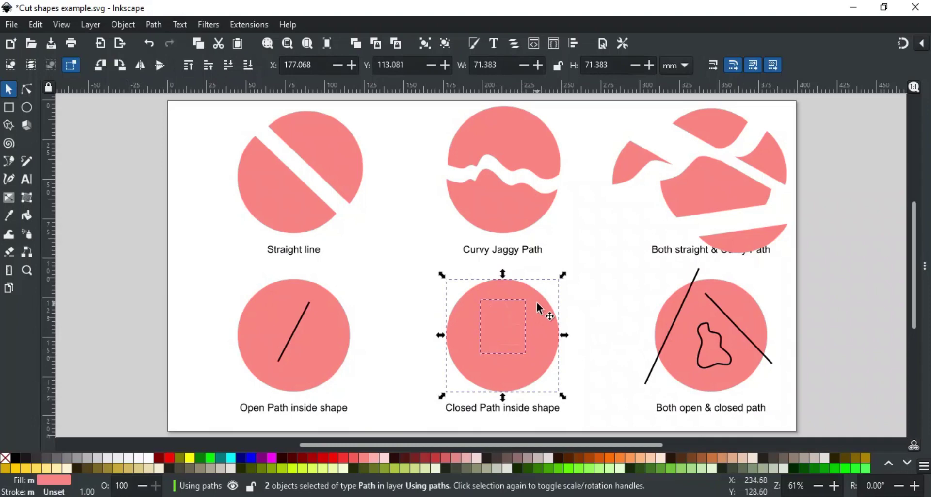
{"action": "left_click", "coordinate": [584, 305]}
{"action": "left_click_drag", "start_coordinate": [514, 327], "coordinate": [597, 305]}
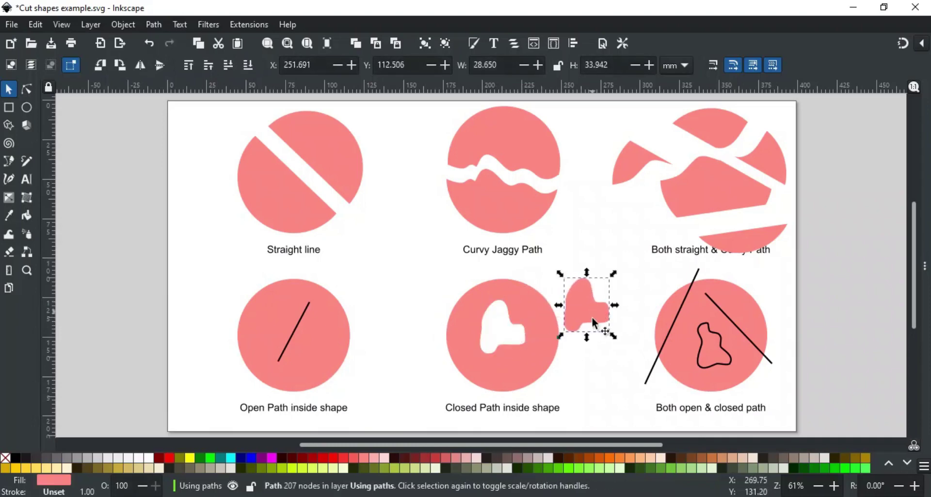
{"action": "left_click", "coordinate": [601, 363]}
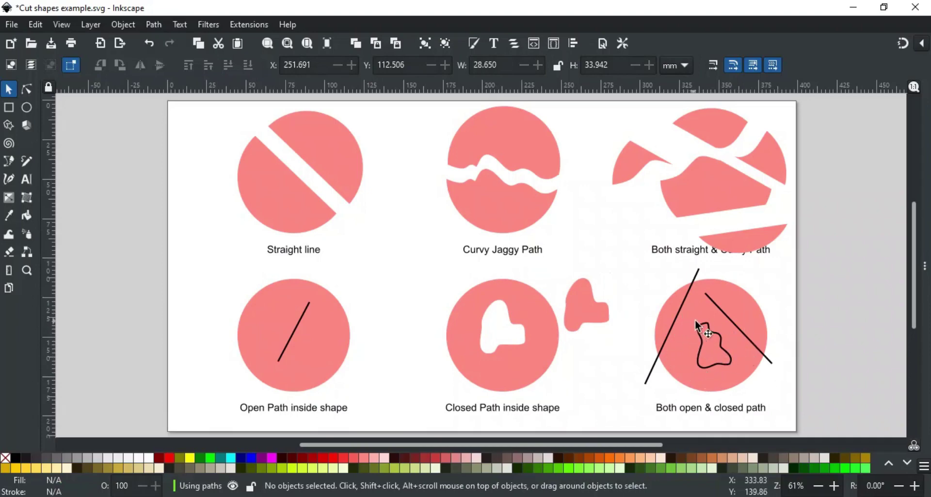
- Combine the diagonal line, inner outline and long line, then Cut Path the circle with them
{"action": "left_click", "coordinate": [738, 330]}
{"action": "left_click", "coordinate": [717, 333], "text": "shift"}
{"action": "left_click", "coordinate": [673, 331], "text": "shift"}
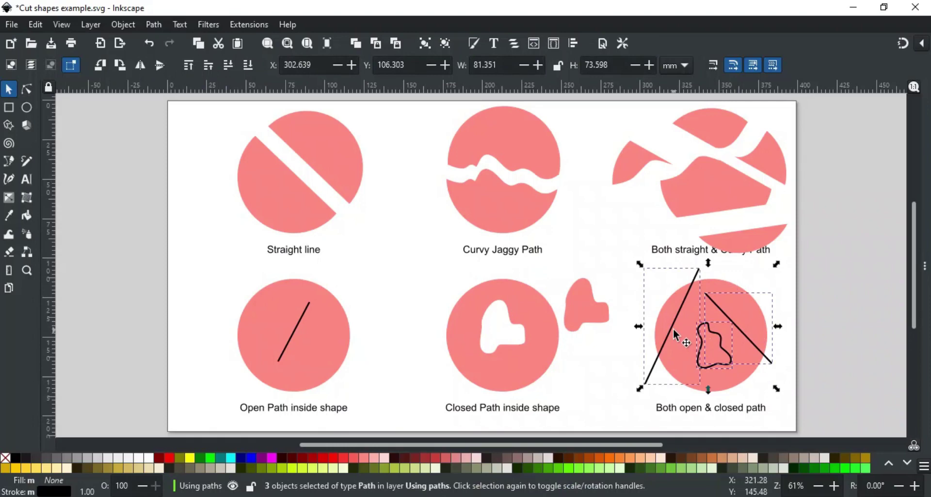
{"action": "key", "text": "ctrl+k"}
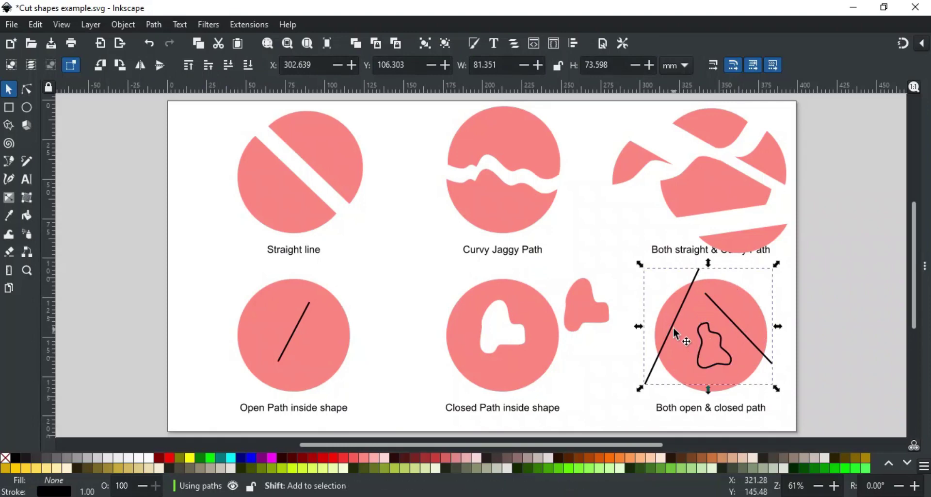
{"action": "left_click", "coordinate": [695, 303], "text": "shift"}
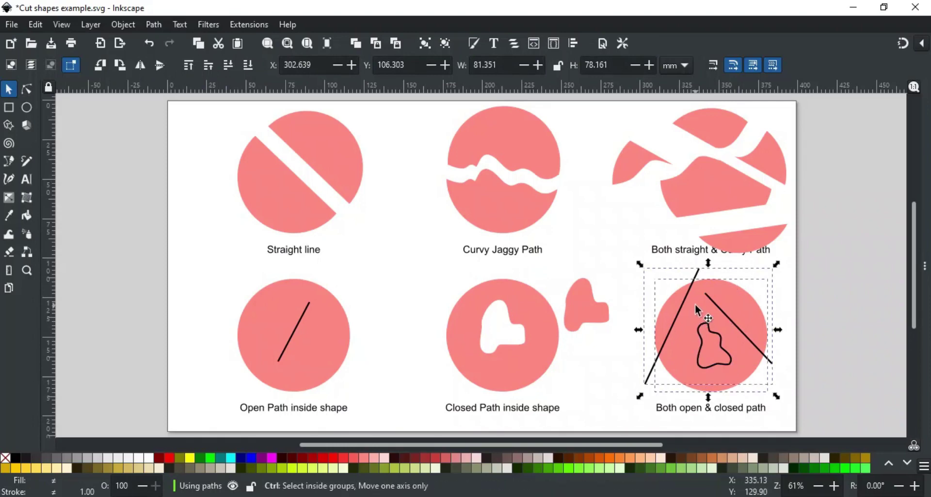
{"action": "key", "text": "ctrl+alt+slash"}
- Move one circle piece up and to the right
{"action": "left_click", "coordinate": [789, 313]}
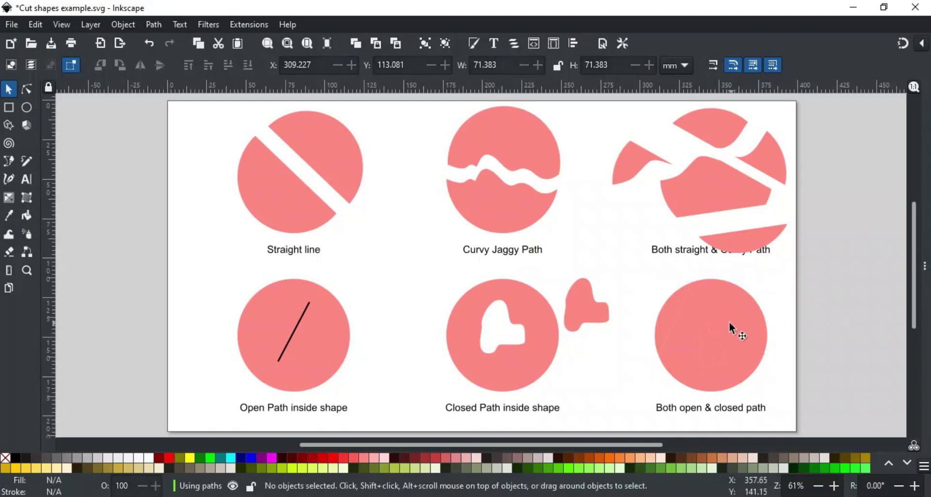
{"action": "left_click_drag", "start_coordinate": [673, 312], "coordinate": [714, 289]}
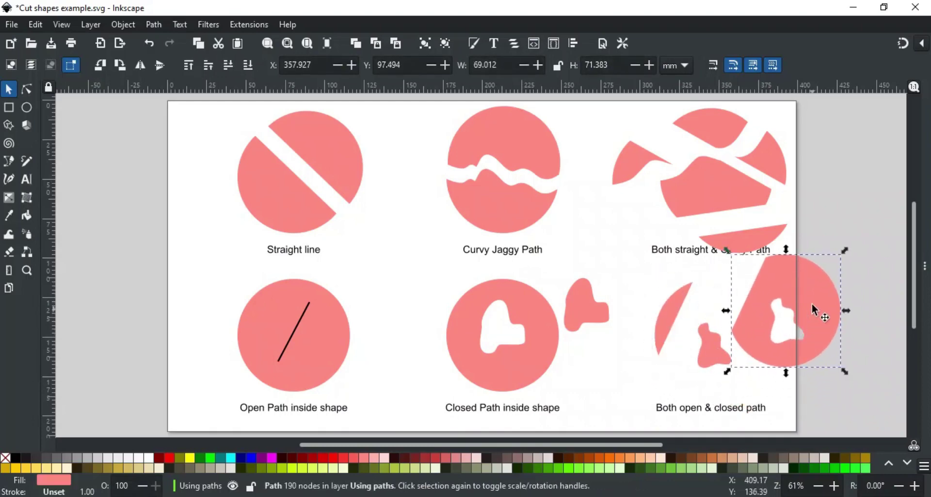
{"action": "left_click", "coordinate": [673, 367]}
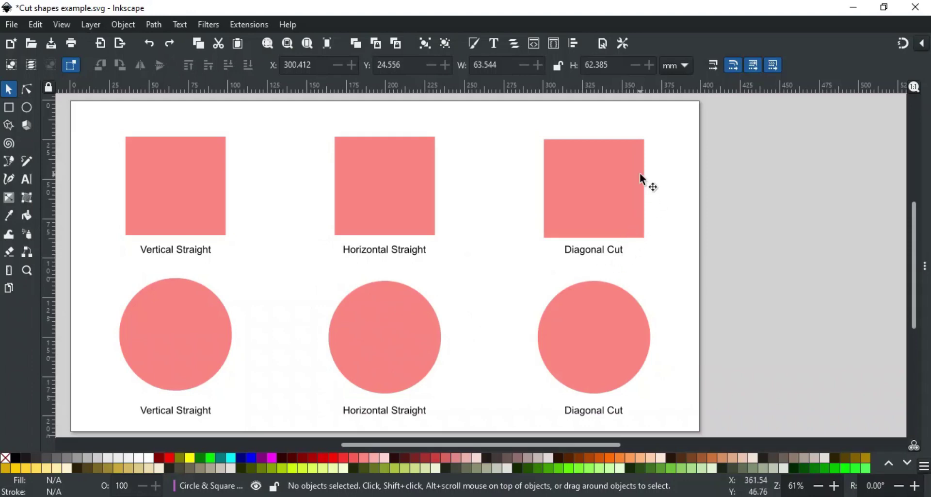
- Turn on snapping, review its options, and switch to the Pencil tool
{"action": "left_click", "coordinate": [907, 42]}
{"action": "left_click", "coordinate": [921, 45]}
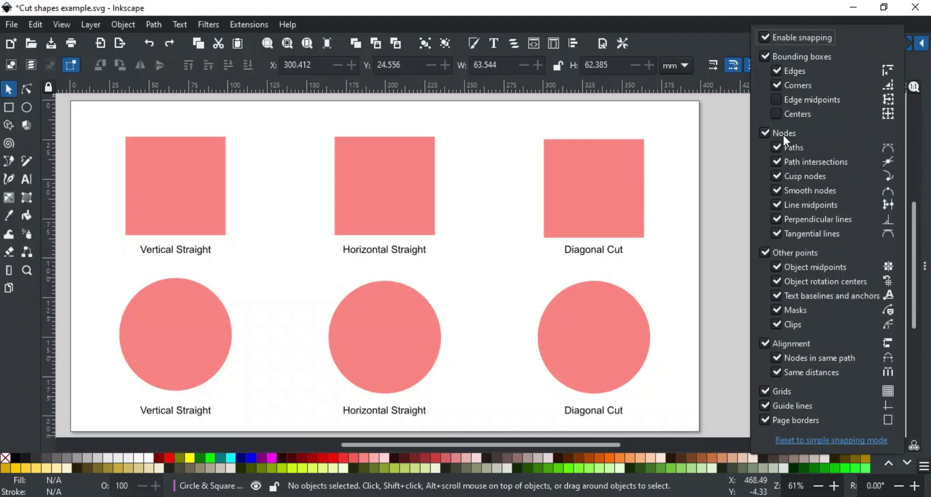
{"action": "left_click", "coordinate": [678, 194]}
{"action": "key", "text": "p"}
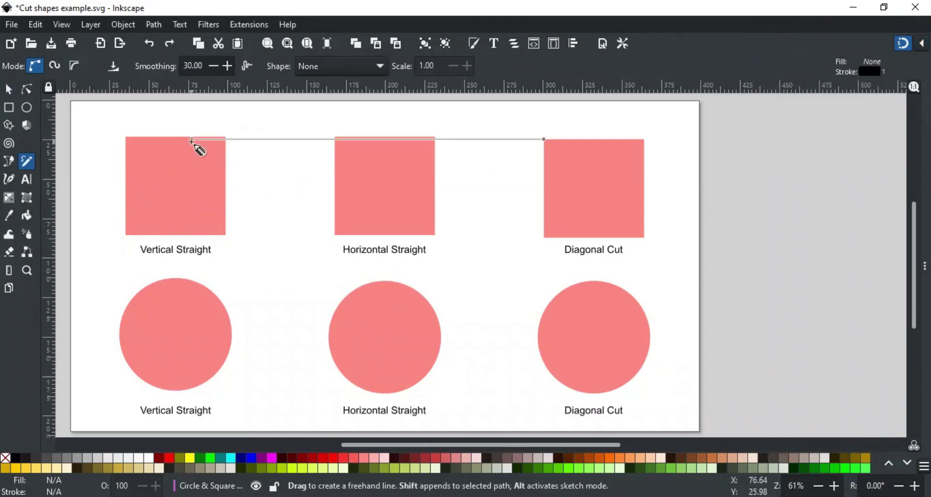
- Draw a vertical line through the Vertical Straight square and divide the square with it
{"action": "left_click_drag", "start_coordinate": [176, 136], "coordinate": [177, 234]}
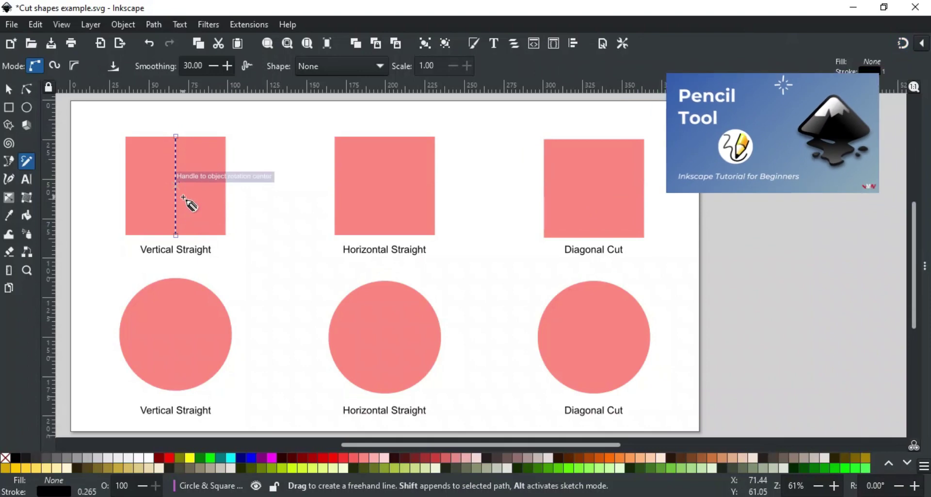
{"action": "key", "text": "s"}
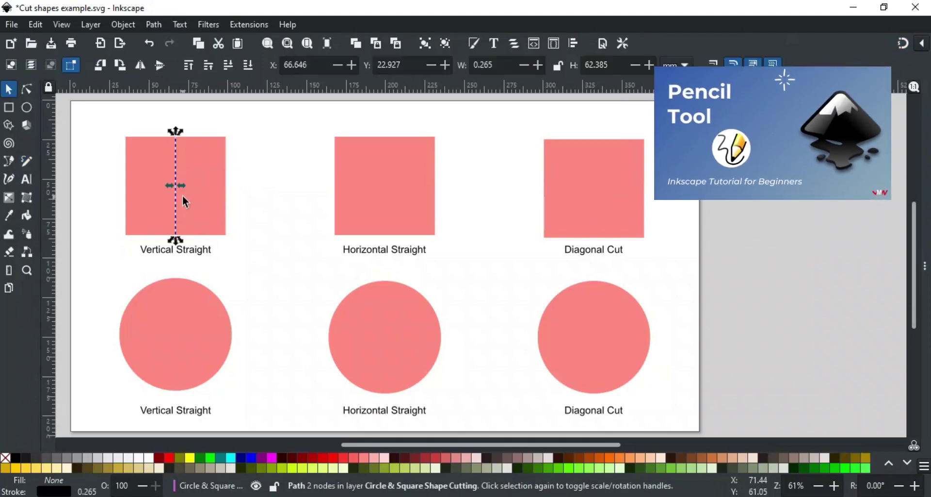
{"action": "left_click", "coordinate": [144, 192], "text": "shift"}
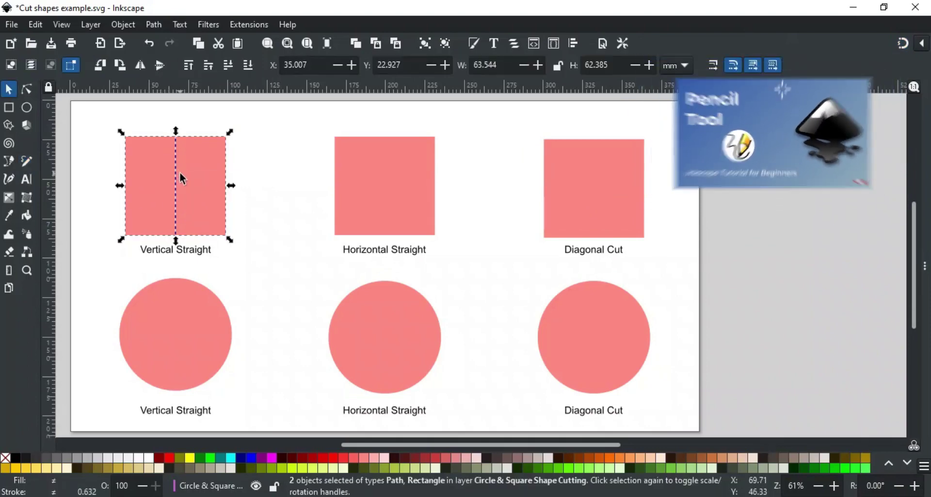
{"action": "key", "text": "ctrl+slash"}
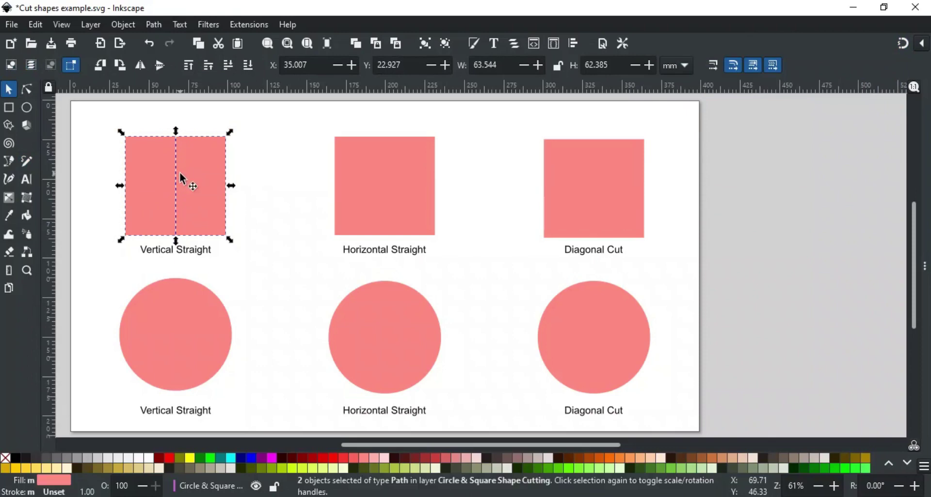
- Move the square's right half about 32 mm to the right
{"action": "key", "text": "Escape"}
{"action": "left_click", "coordinate": [182, 172]}
{"action": "left_click_drag", "start_coordinate": [182, 172], "coordinate": [243, 174]}
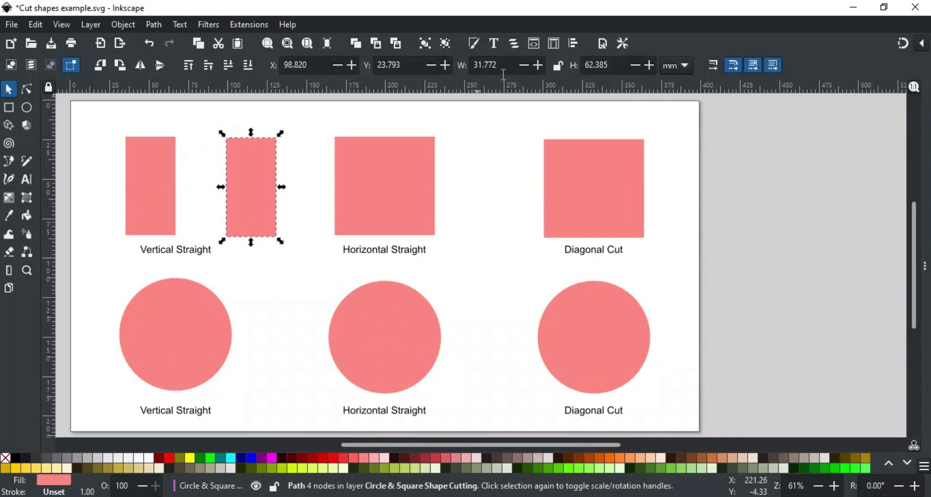
{"action": "left_click", "coordinate": [169, 169]}
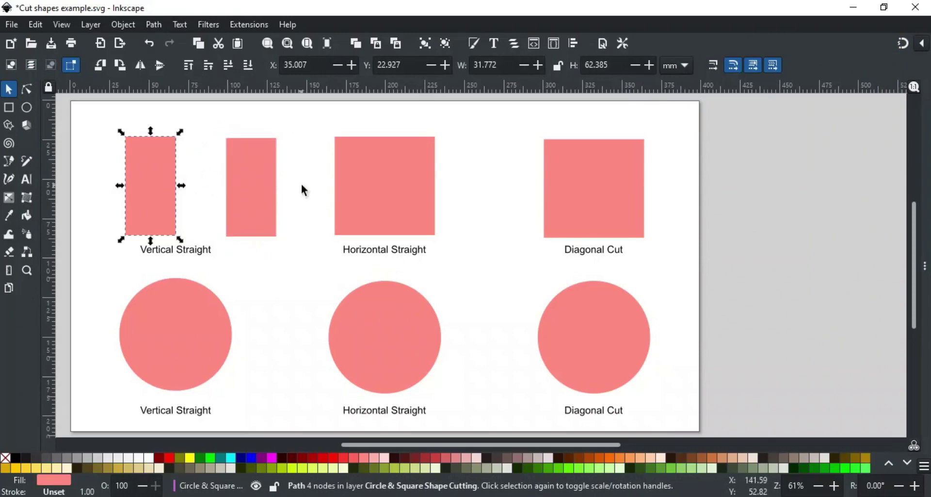
{"action": "left_click", "coordinate": [330, 199]}
- Draw a horizontal line across the middle square and a corner-to-corner diagonal across the right square
{"action": "key", "text": "percent"}
{"action": "key", "text": "p"}
{"action": "left_click", "coordinate": [335, 186]}
{"action": "left_click", "coordinate": [437, 188]}
{"action": "left_click", "coordinate": [544, 139]}
{"action": "left_click", "coordinate": [639, 231]}
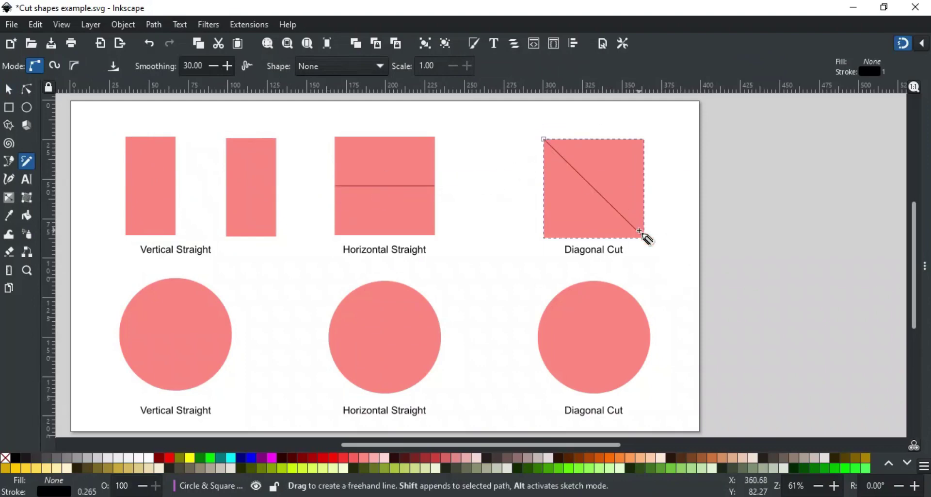
- Divide the Diagonal Cut and Horizontal Straight squares along their lines
{"action": "key", "text": "s"}
{"action": "left_click", "coordinate": [616, 216], "text": "shift"}
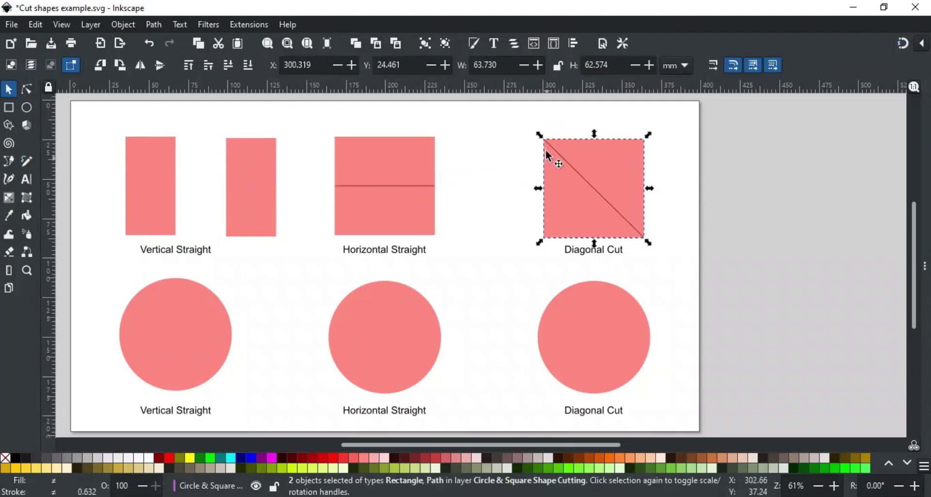
{"action": "key", "text": "ctrl+slash"}
{"action": "left_click_drag", "start_coordinate": [324, 129], "coordinate": [440, 235]}
{"action": "key", "text": "ctrl+slash"}
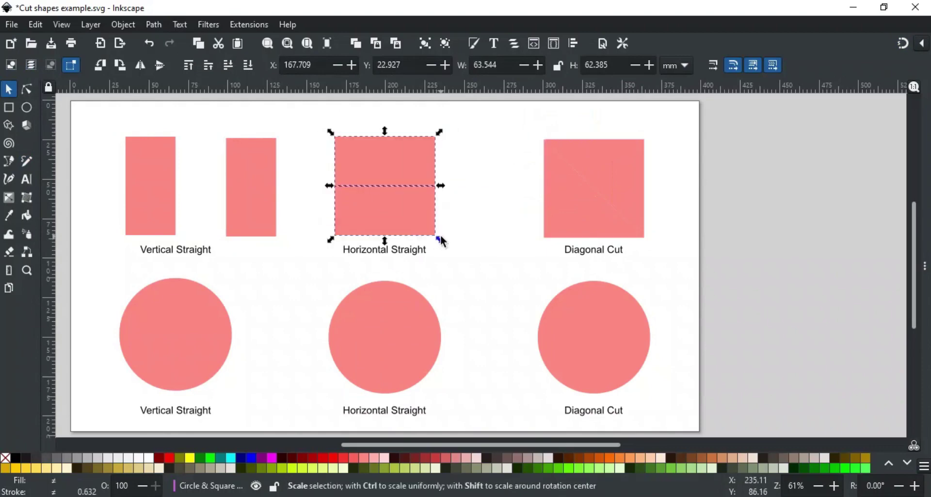
- Raise the middle square's top half and shift the Diagonal Cut triangle left to open gaps
{"action": "left_click", "coordinate": [475, 210]}
{"action": "left_click_drag", "start_coordinate": [415, 162], "coordinate": [414, 146]}
{"action": "left_click_drag", "start_coordinate": [581, 211], "coordinate": [550, 208]}
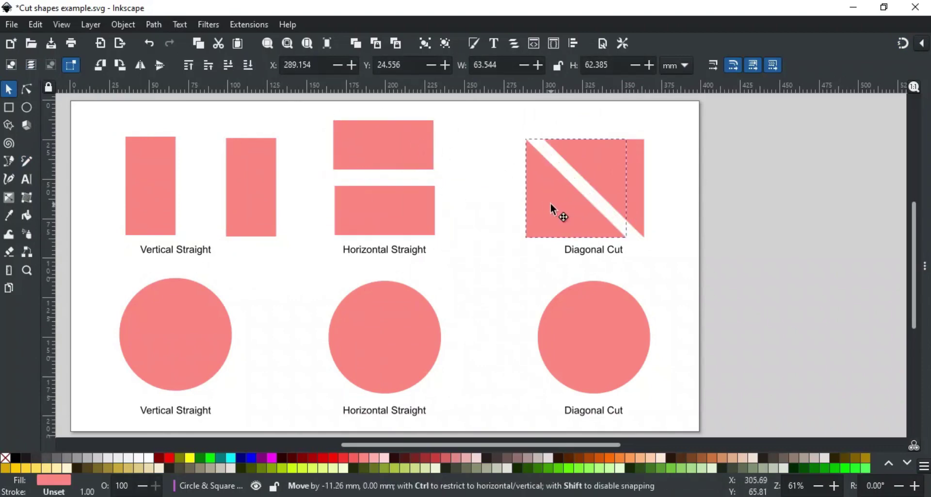
{"action": "left_click", "coordinate": [487, 231]}
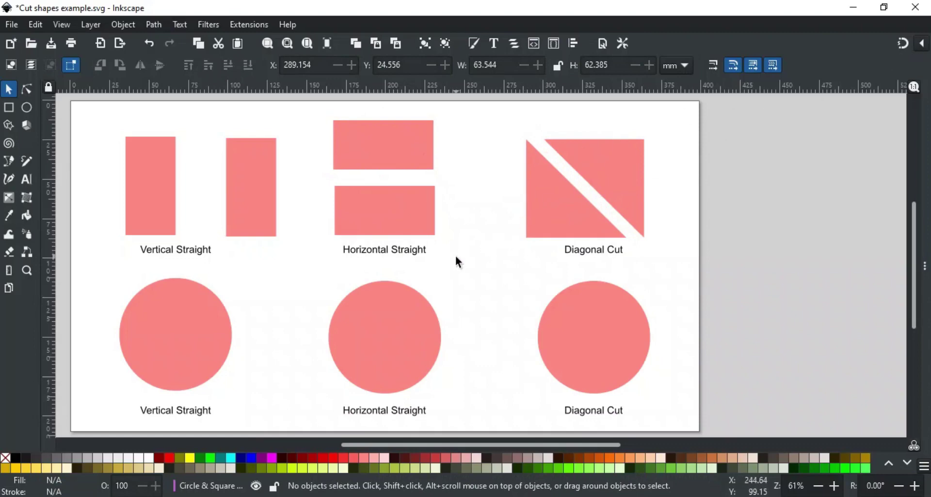
- Draw a vertical pencil line over the left circle
{"action": "key", "text": "p"}
{"action": "left_click_drag", "start_coordinate": [152, 267], "coordinate": [154, 404]}
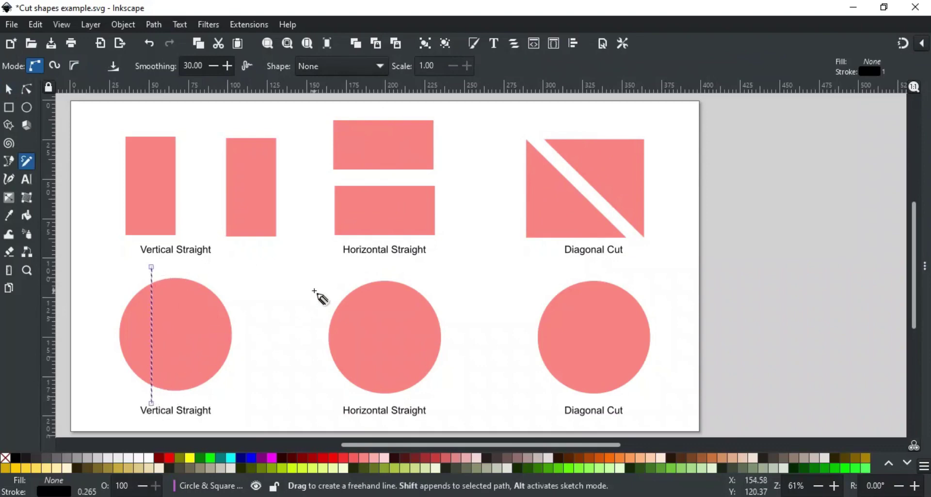
{"action": "key", "text": "s"}
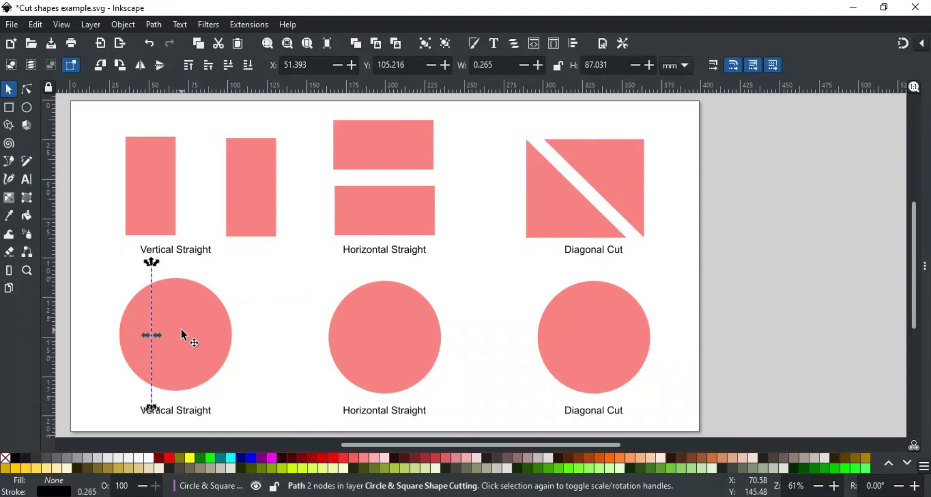
- Centre the vertical line and the left circle on each other on both axes
{"action": "left_click", "coordinate": [572, 45]}
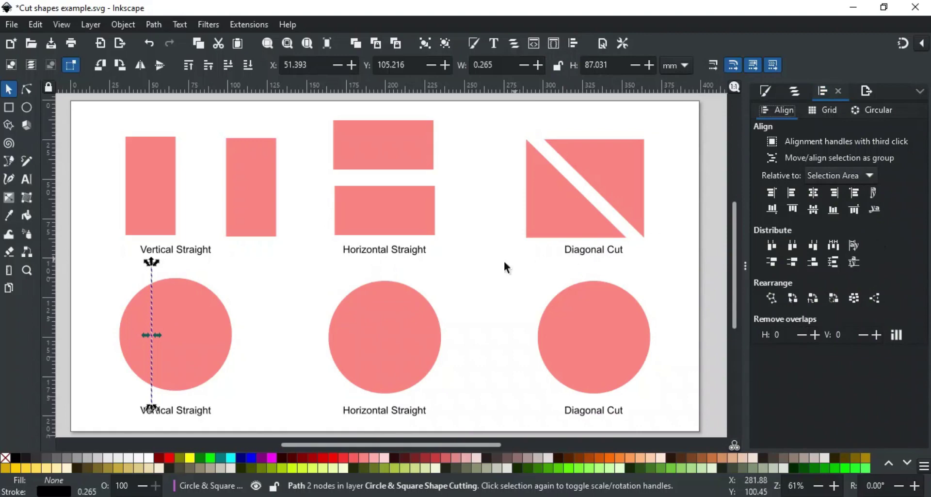
{"action": "left_click", "coordinate": [172, 307], "text": "shift"}
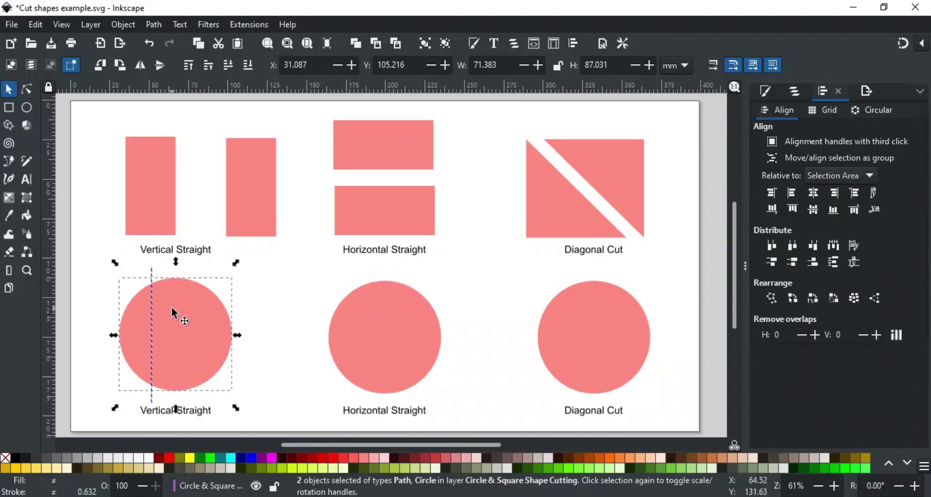
{"action": "left_click", "coordinate": [816, 208]}
{"action": "left_click", "coordinate": [814, 196]}
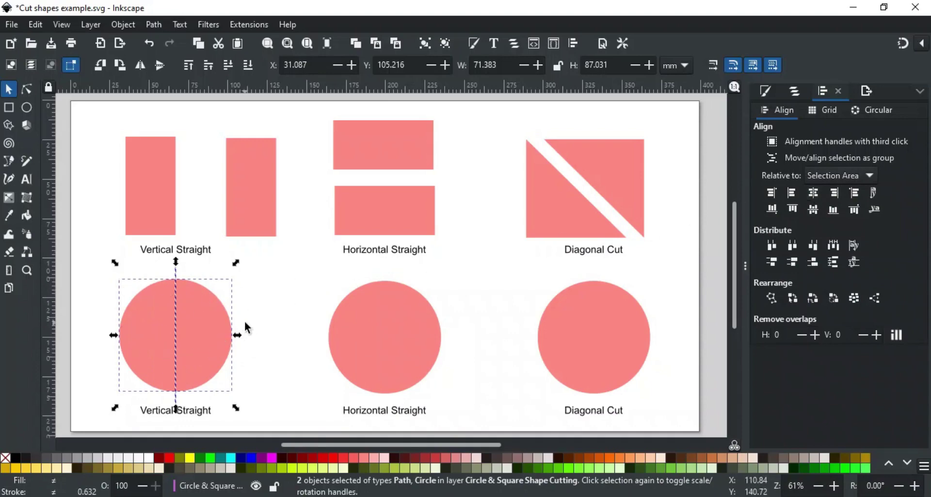
- Divide the circle along the line and move the right half to the right
{"action": "key", "text": "ctrl+slash"}
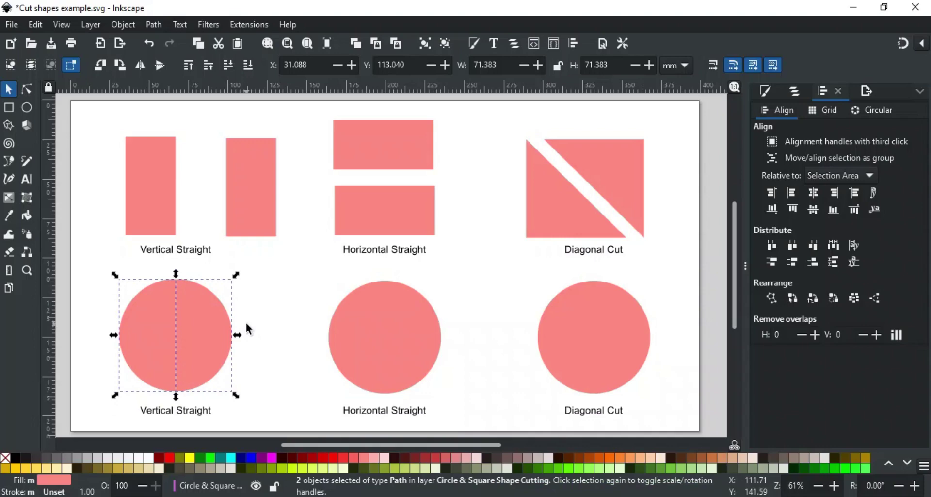
{"action": "left_click", "coordinate": [246, 320]}
{"action": "left_click_drag", "start_coordinate": [243, 334], "coordinate": [256, 338]}
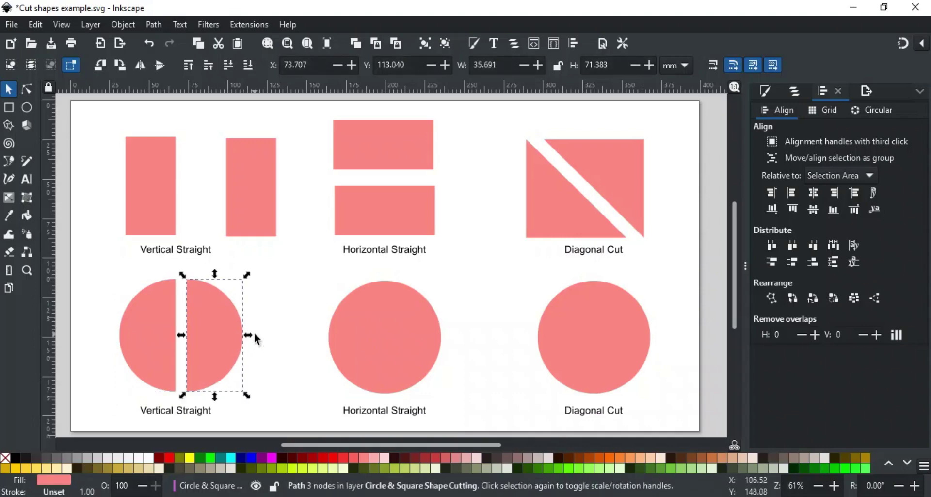
{"action": "left_click", "coordinate": [296, 328]}
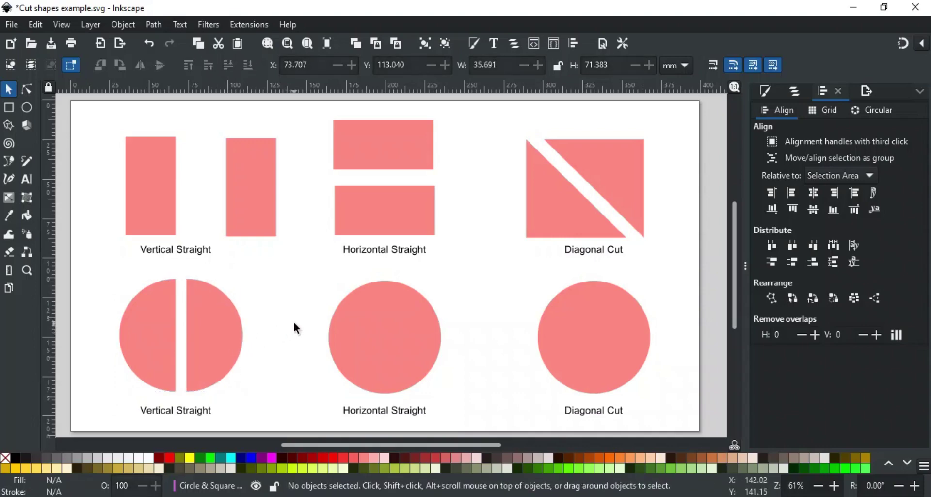
- Draw a horizontal line across the middle circle and centre it on the circle
{"action": "key", "text": "p"}
{"action": "mouse_move", "coordinate": [309, 350]}
{"action": "left_mouse_down"}
{"action": "mouse_move", "coordinate": [385, 375]}
{"action": "mouse_move", "coordinate": [438, 373]}
{"action": "mouse_move", "coordinate": [458, 363]}
{"action": "left_mouse_up"}
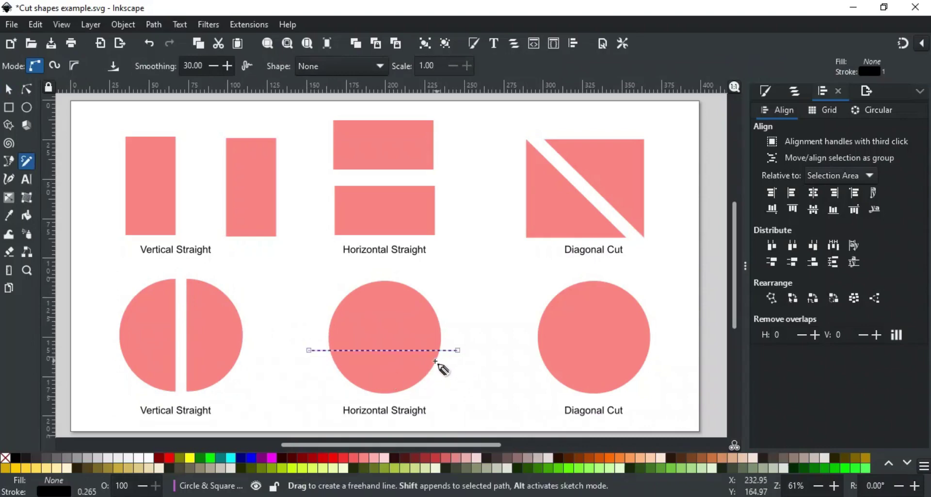
{"action": "key", "text": "s"}
{"action": "left_click_drag", "start_coordinate": [285, 297], "coordinate": [473, 393]}
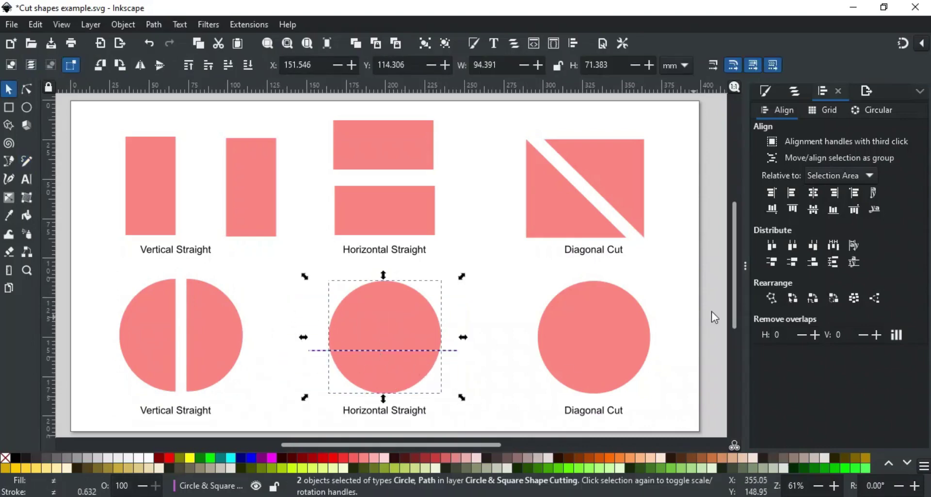
{"action": "left_click", "coordinate": [813, 192]}
{"action": "left_click", "coordinate": [813, 209]}
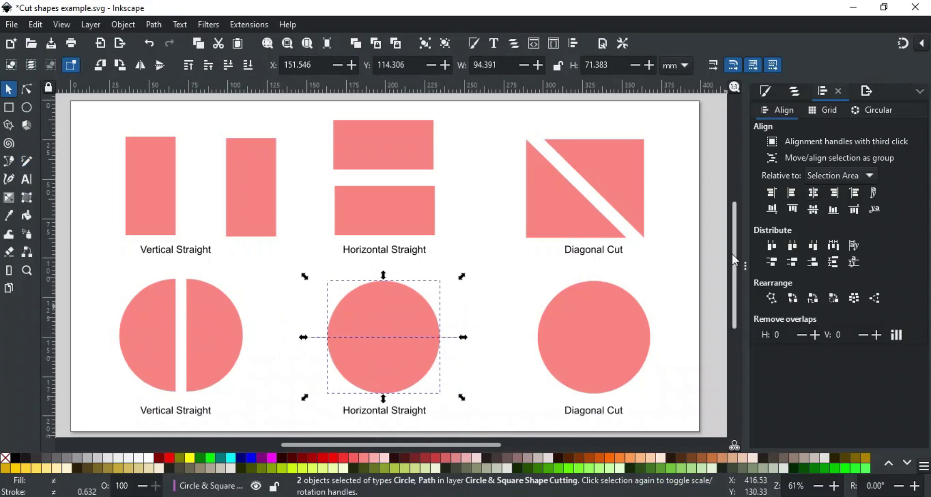
- Divide the middle circle, lift its top half, then draw a horizontal line across the right circle
{"action": "key", "text": "ctrl+slash"}
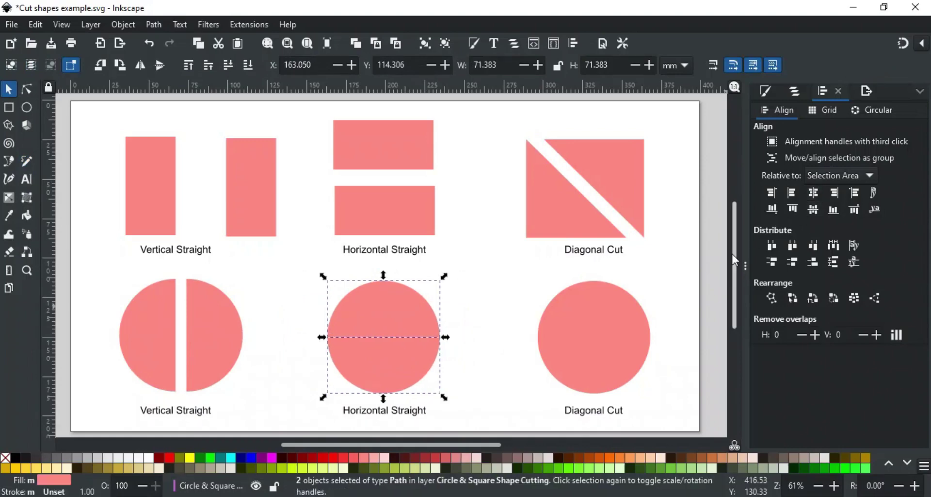
{"action": "left_click", "coordinate": [470, 333]}
{"action": "left_click_drag", "start_coordinate": [409, 315], "coordinate": [406, 300]}
{"action": "left_click", "coordinate": [484, 324]}
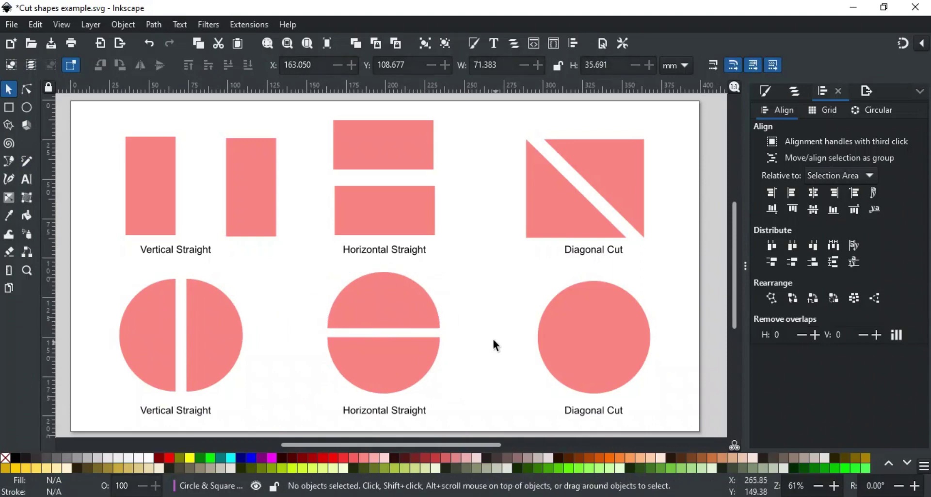
{"action": "key", "text": "p"}
{"action": "mouse_move", "coordinate": [515, 347]}
{"action": "left_mouse_down"}
{"action": "mouse_move", "coordinate": [540, 361]}
{"action": "mouse_move", "coordinate": [653, 369]}
{"action": "mouse_move", "coordinate": [679, 345]}
{"action": "left_mouse_up"}
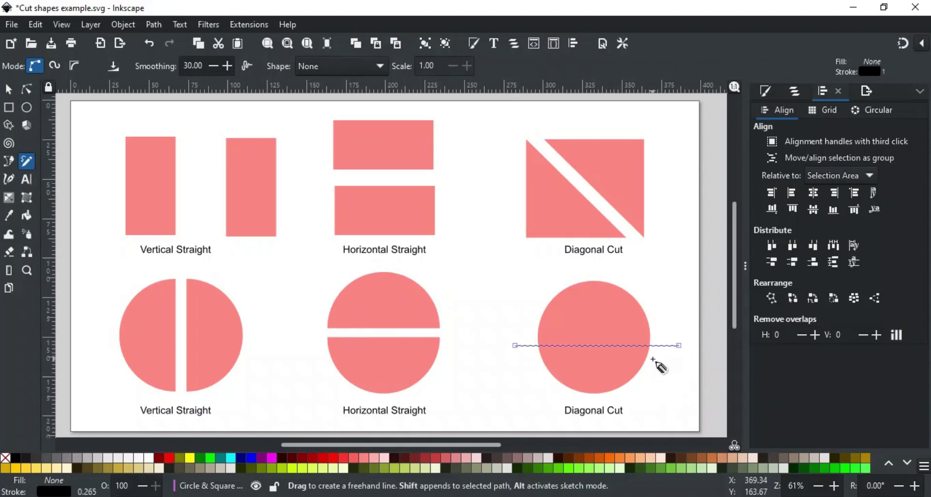
- Centre the horizontal line on the right circle on both axes
{"action": "key", "text": "s"}
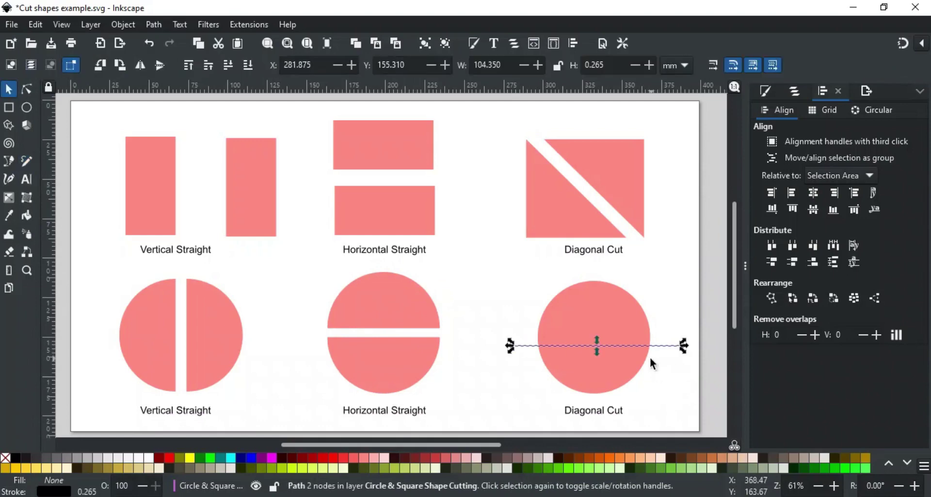
{"action": "left_click", "coordinate": [594, 310], "text": "shift"}
{"action": "left_click", "coordinate": [813, 194]}
{"action": "left_click", "coordinate": [813, 209]}
{"action": "left_click", "coordinate": [670, 322]}
- Try rotating the line by hand and dividing the circle, then undo it
{"action": "left_click", "coordinate": [677, 337]}
{"action": "left_click", "coordinate": [677, 337]}
{"action": "left_click_drag", "start_coordinate": [684, 337], "coordinate": [685, 286]}
{"action": "left_click", "coordinate": [612, 287], "text": "shift"}
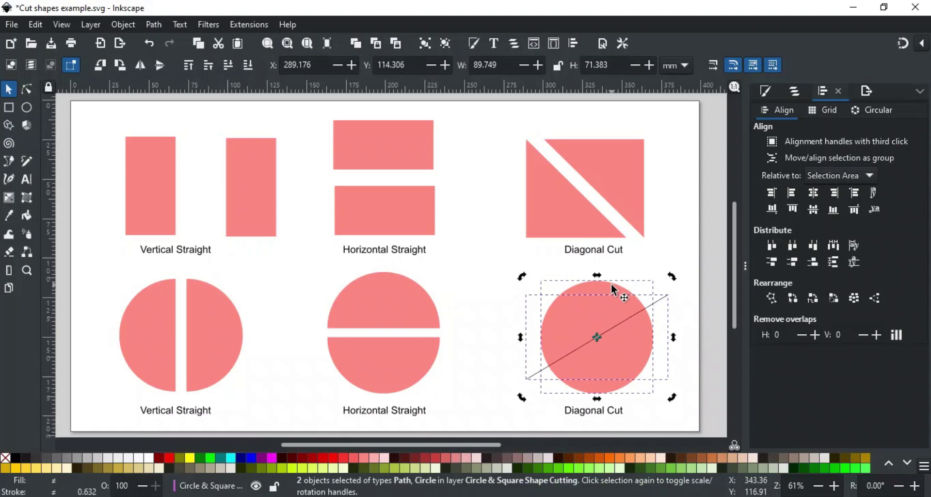
{"action": "key", "text": "ctrl+slash"}
{"action": "left_click", "coordinate": [683, 300]}
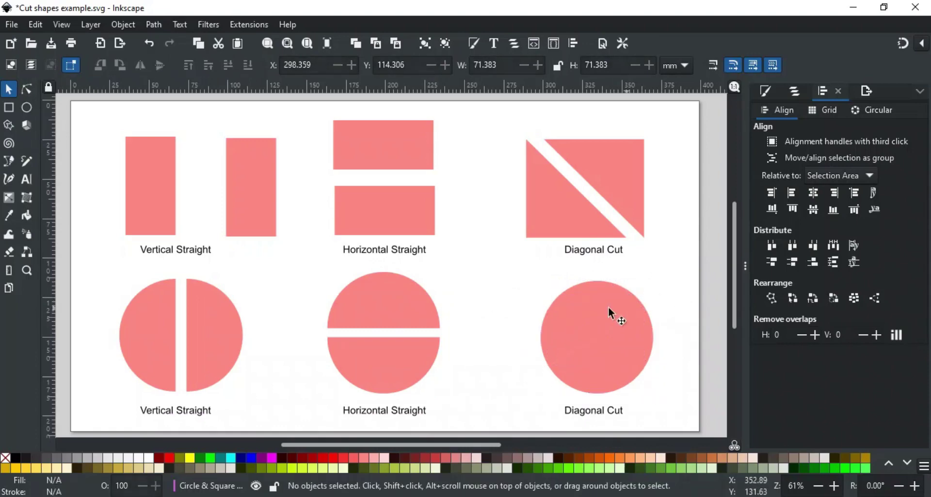
{"action": "key", "text": "ctrl+z"}
{"action": "key", "text": "ctrl+z"}
- Rotate the cut line by exactly 50° using Object > Transform
{"action": "left_click", "coordinate": [668, 336]}
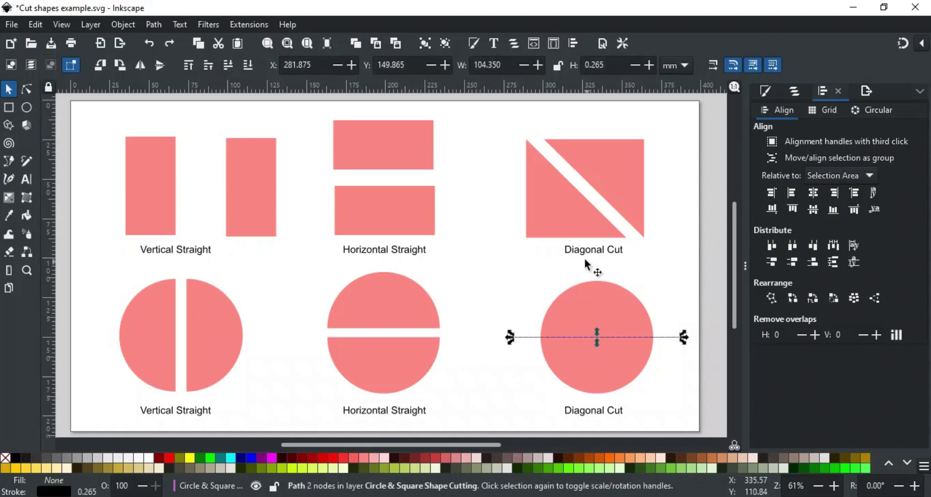
{"action": "left_click", "coordinate": [124, 24]}
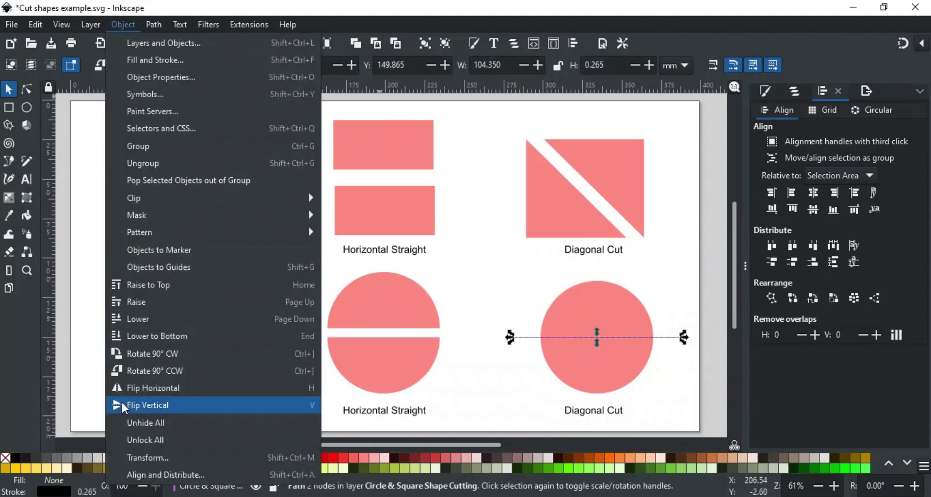
{"action": "left_click", "coordinate": [128, 456]}
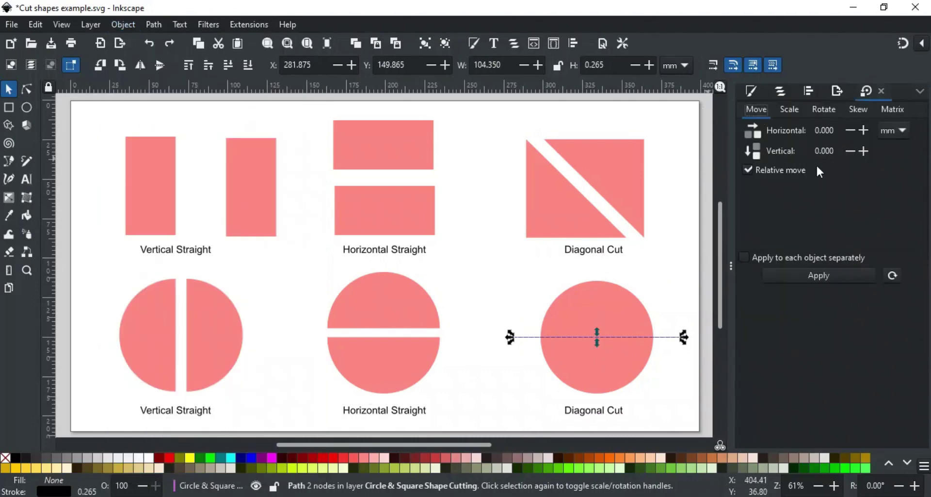
{"action": "left_click", "coordinate": [825, 110]}
{"action": "left_click", "coordinate": [803, 130]}
{"action": "type", "text": "50.000"}
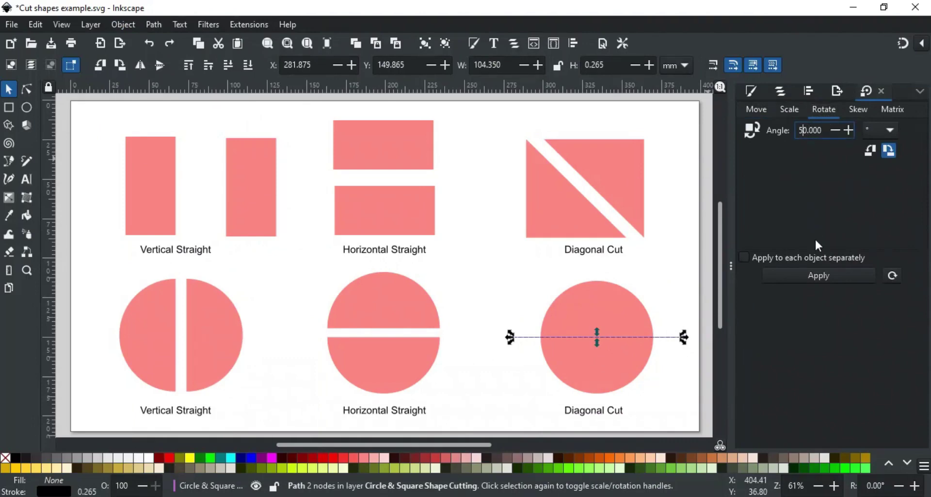
{"action": "left_click", "coordinate": [816, 277]}
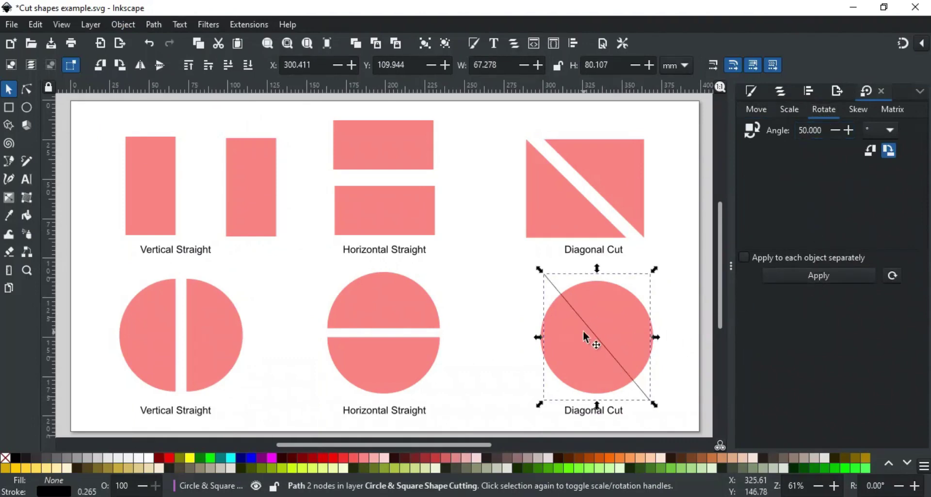
- Divide the circle along the rotated line and pull the lower-left piece away
{"action": "left_click", "coordinate": [625, 313], "text": "shift"}
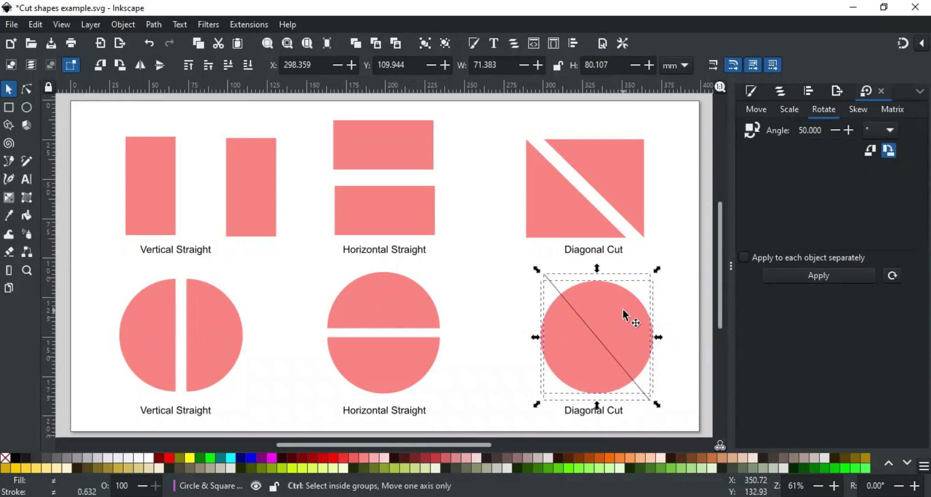
{"action": "key", "text": "ctrl+slash"}
{"action": "left_click", "coordinate": [682, 306]}
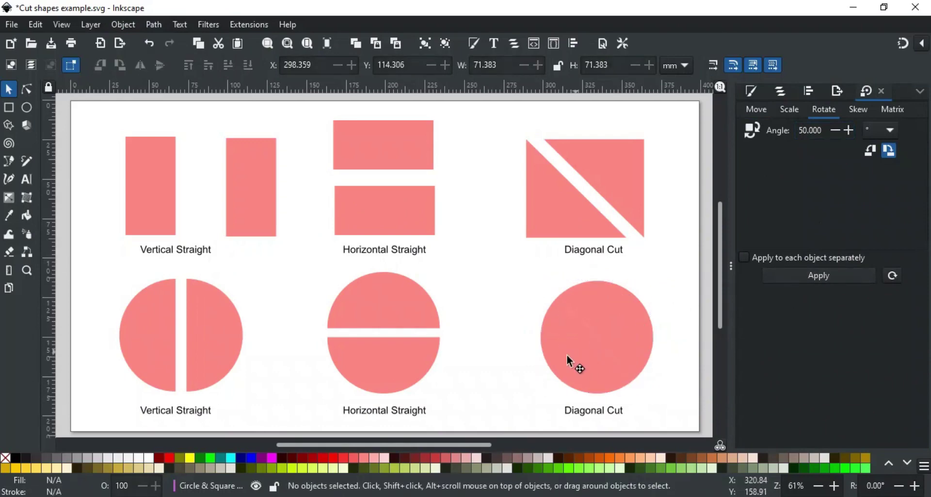
{"action": "left_click_drag", "start_coordinate": [567, 358], "coordinate": [557, 363]}
{"action": "left_click", "coordinate": [683, 328]}
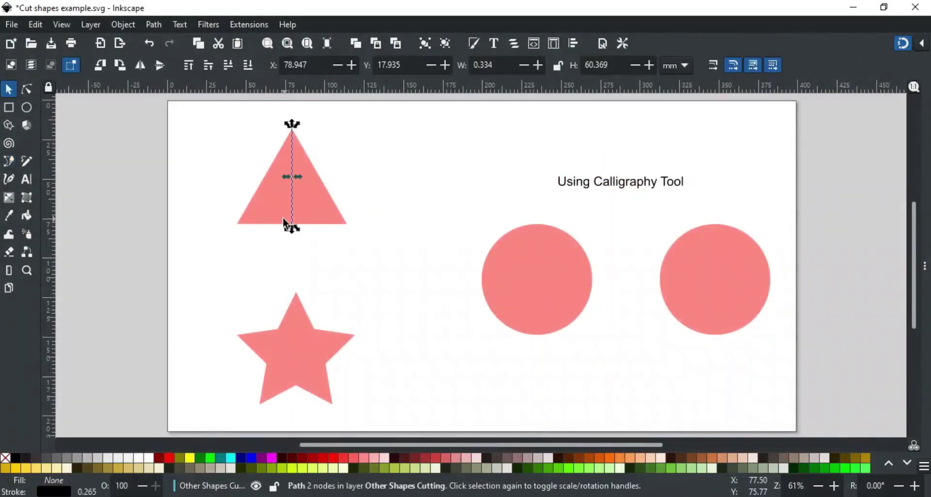
- Divide the triangle along its vertical line and slide the right half right
{"action": "left_click", "coordinate": [270, 208], "text": "shift"}
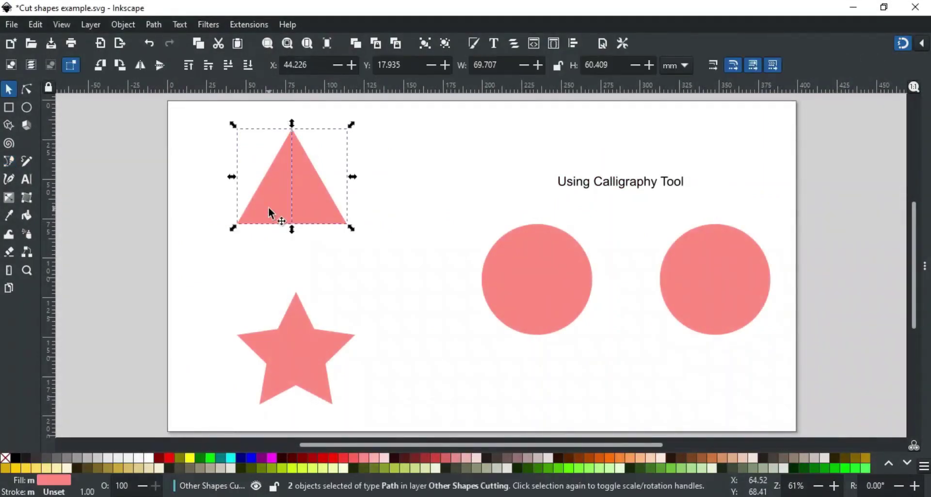
{"action": "key", "text": "ctrl+slash"}
{"action": "left_click_drag", "start_coordinate": [337, 221], "coordinate": [363, 222]}
- Zoom in and draw a closed Bezier pentagon joining the star's inner corners
{"action": "left_click", "coordinate": [325, 345]}
{"action": "key", "text": "3"}
{"action": "key", "text": "b"}
{"action": "left_click", "coordinate": [535, 209]}
{"action": "left_click", "coordinate": [568, 311]}
{"action": "left_click", "coordinate": [482, 374]}
{"action": "left_click", "coordinate": [395, 312]}
{"action": "left_click", "coordinate": [428, 209]}
{"action": "left_click", "coordinate": [536, 209]}
{"action": "key", "text": "s"}
- Divide the star along the pentagon and pull its top, lower-right and lower-left points outward
{"action": "left_click", "coordinate": [489, 170], "text": "shift"}
{"action": "key", "text": "ctrl+slash"}
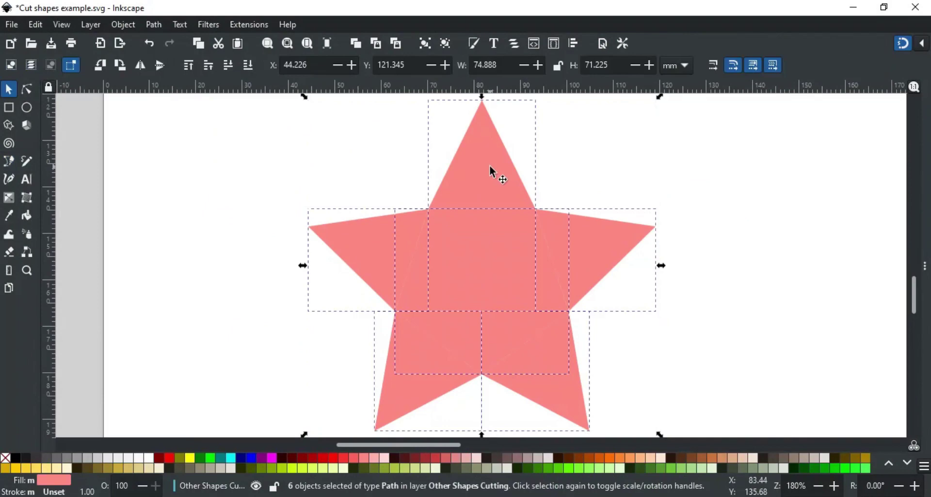
{"action": "key", "text": "5"}
{"action": "key", "text": "Escape"}
{"action": "left_click_drag", "start_coordinate": [304, 318], "coordinate": [304, 298]}
{"action": "left_click_drag", "start_coordinate": [327, 374], "coordinate": [332, 386]}
{"action": "left_click_drag", "start_coordinate": [269, 395], "coordinate": [182, 319]}
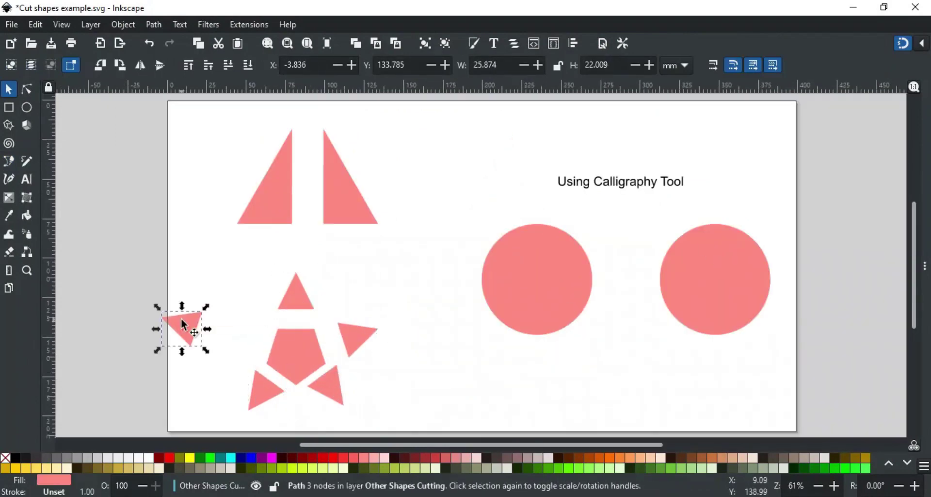
{"action": "key", "text": "Escape"}
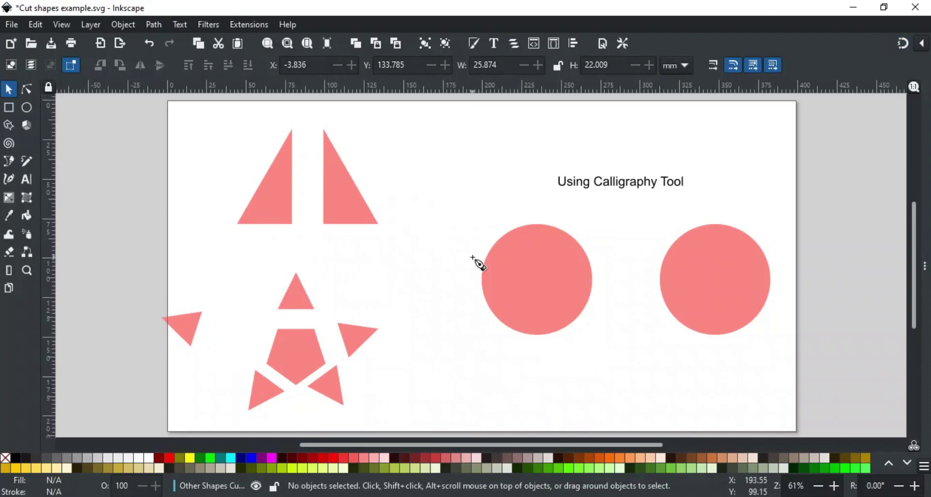
- Draw a wavy calligraphy stroke across the left circle and a hooked one inside the right
{"action": "key", "text": "c"}
{"action": "mouse_move", "coordinate": [483, 229]}
{"action": "left_mouse_down"}
{"action": "mouse_move", "coordinate": [514, 241]}
{"action": "mouse_move", "coordinate": [539, 309]}
{"action": "mouse_move", "coordinate": [589, 333]}
{"action": "left_mouse_up"}
{"action": "mouse_move", "coordinate": [719, 256]}
{"action": "left_mouse_down"}
{"action": "mouse_move", "coordinate": [720, 287]}
{"action": "mouse_move", "coordinate": [696, 306]}
{"action": "left_mouse_up"}
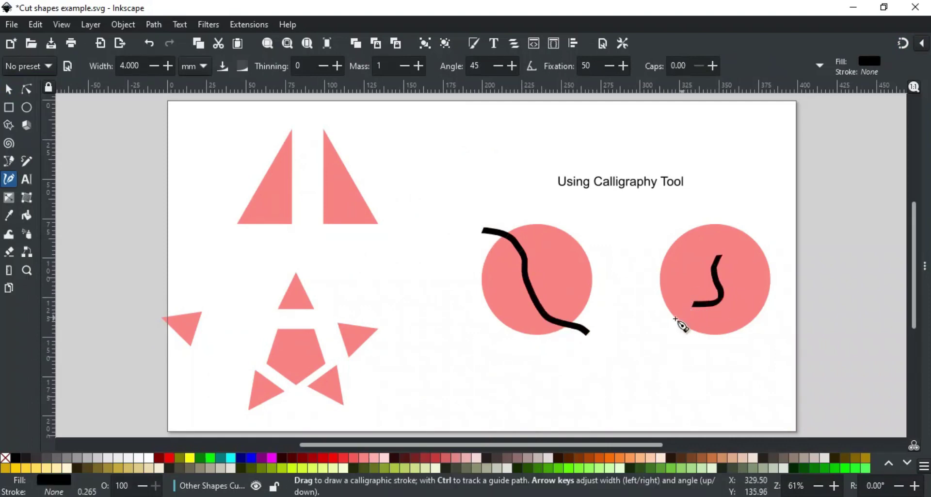
- Cut both circles along their calligraphy strokes with Path > Cut Path
{"action": "key", "text": "s"}
{"action": "left_click", "coordinate": [674, 267], "text": "shift"}
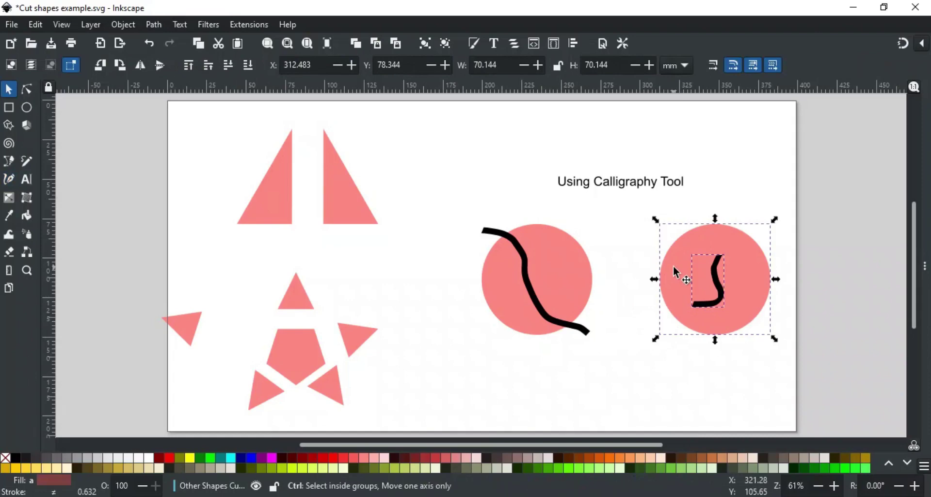
{"action": "key", "text": "ctrl+alt+slash"}
{"action": "left_click", "coordinate": [525, 276]}
{"action": "left_click", "coordinate": [572, 267], "text": "shift"}
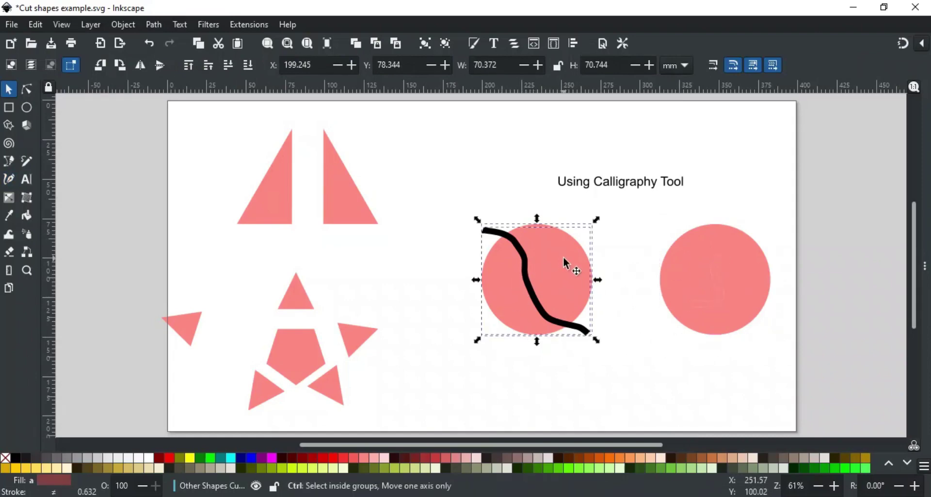
{"action": "key", "text": "ctrl+alt+slash"}
- Pull the left circle's pieces apart and move the right circle away from its stroke
{"action": "left_click", "coordinate": [511, 335]}
{"action": "left_click_drag", "start_coordinate": [499, 300], "coordinate": [466, 327]}
{"action": "left_click_drag", "start_coordinate": [563, 278], "coordinate": [592, 266]}
{"action": "mouse_move", "coordinate": [732, 324]}
{"action": "left_mouse_down"}
{"action": "mouse_move", "coordinate": [697, 392]}
{"action": "mouse_move", "coordinate": [669, 408]}
{"action": "left_mouse_up"}
{"action": "left_click", "coordinate": [740, 351]}
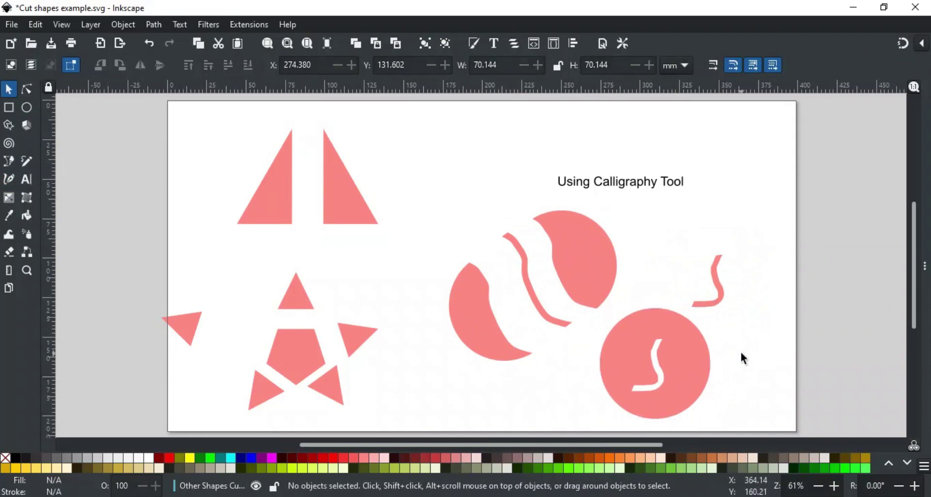